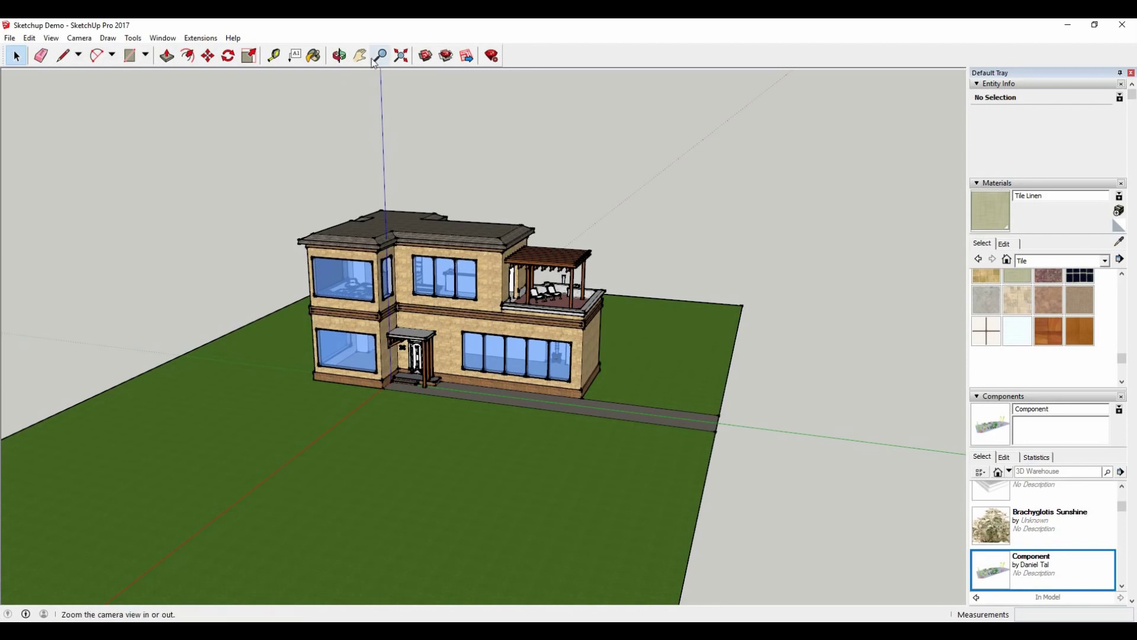
# Step: Examine the front and side exterior of the two-storey house model from several angles and distances
pyautogui.moveTo(404, 350)
pyautogui.mouseDown()
pyautogui.moveTo(520, 350)
pyautogui.moveTo(494, 350)
pyautogui.moveTo(502, 343)
pyautogui.mouseUp()
pyautogui.scroll(3, 502, 344)
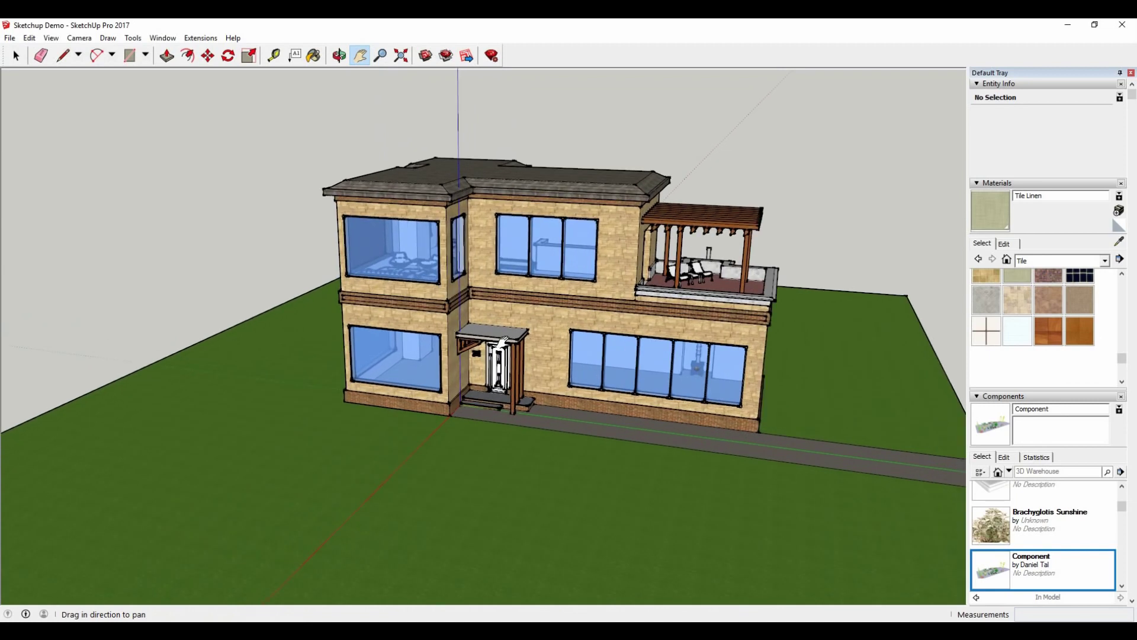
pyautogui.scroll(-2, 502, 342)
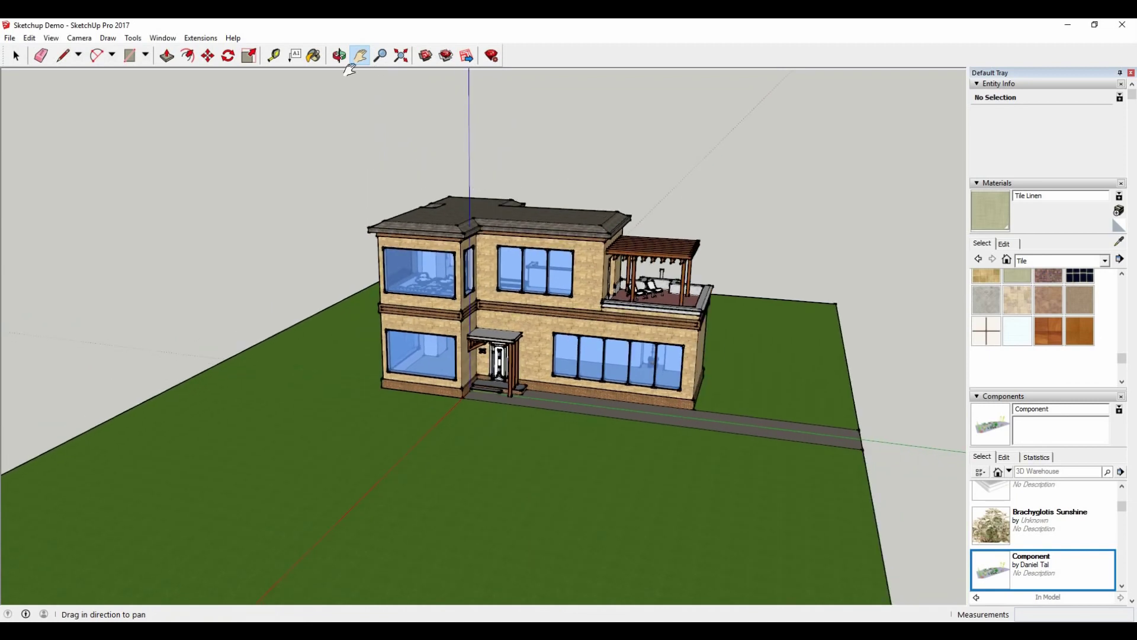
pyautogui.moveTo(495, 368); pyautogui.dragTo(450, 332)
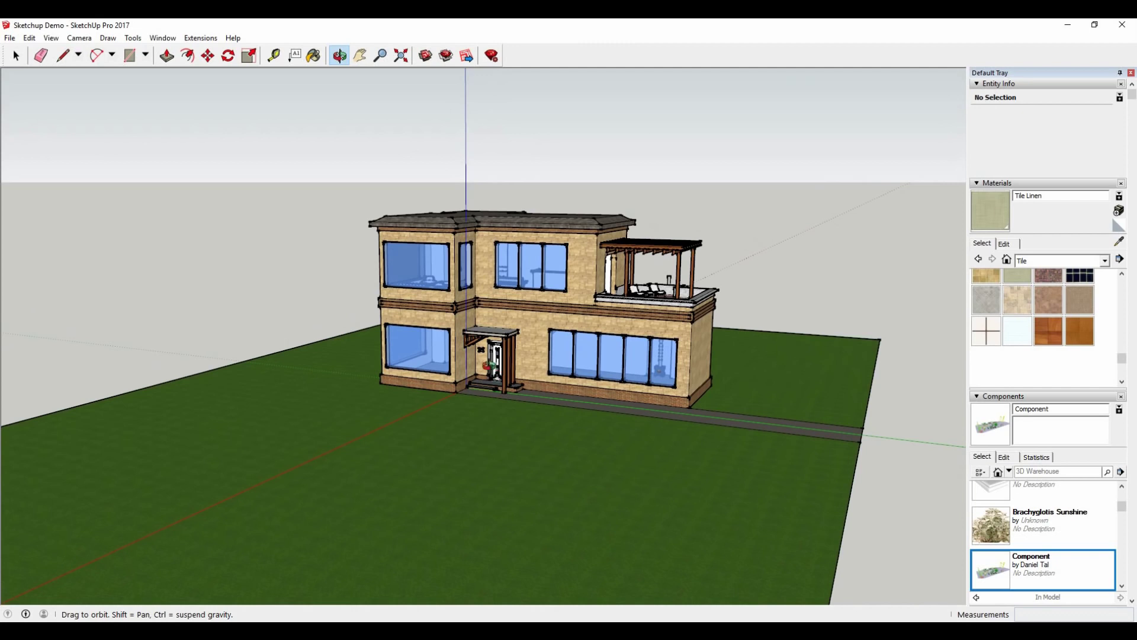
pyautogui.moveTo(484, 364); pyautogui.dragTo(728, 359)
pyautogui.moveTo(435, 356); pyautogui.dragTo(425, 382)
pyautogui.moveTo(346, 375); pyautogui.dragTo(292, 389)
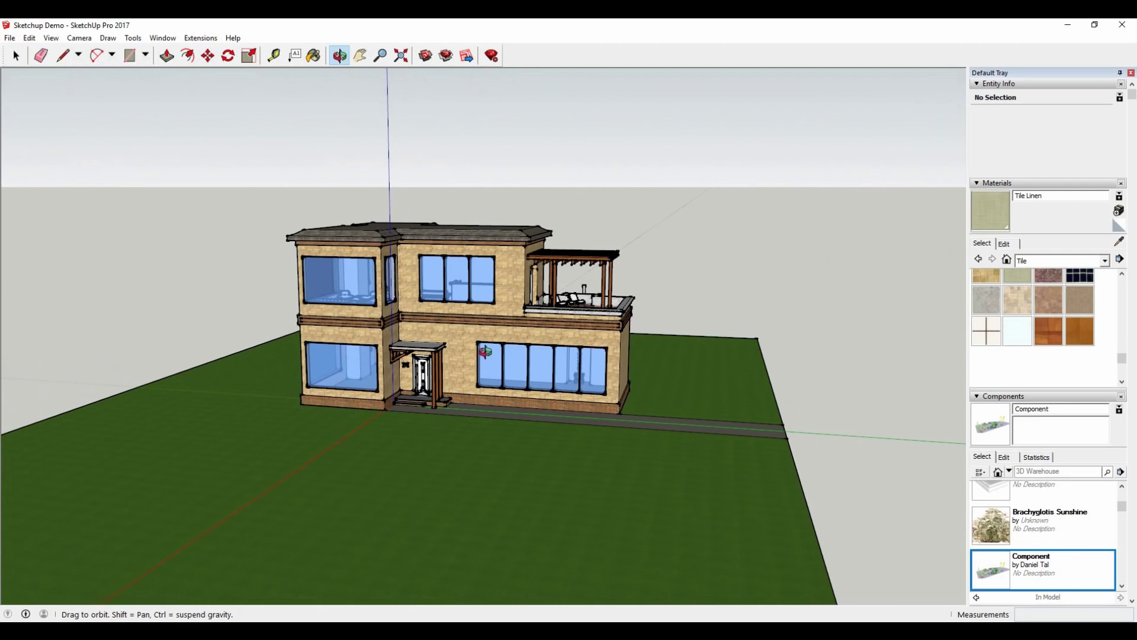
pyautogui.moveTo(447, 366); pyautogui.dragTo(524, 372)
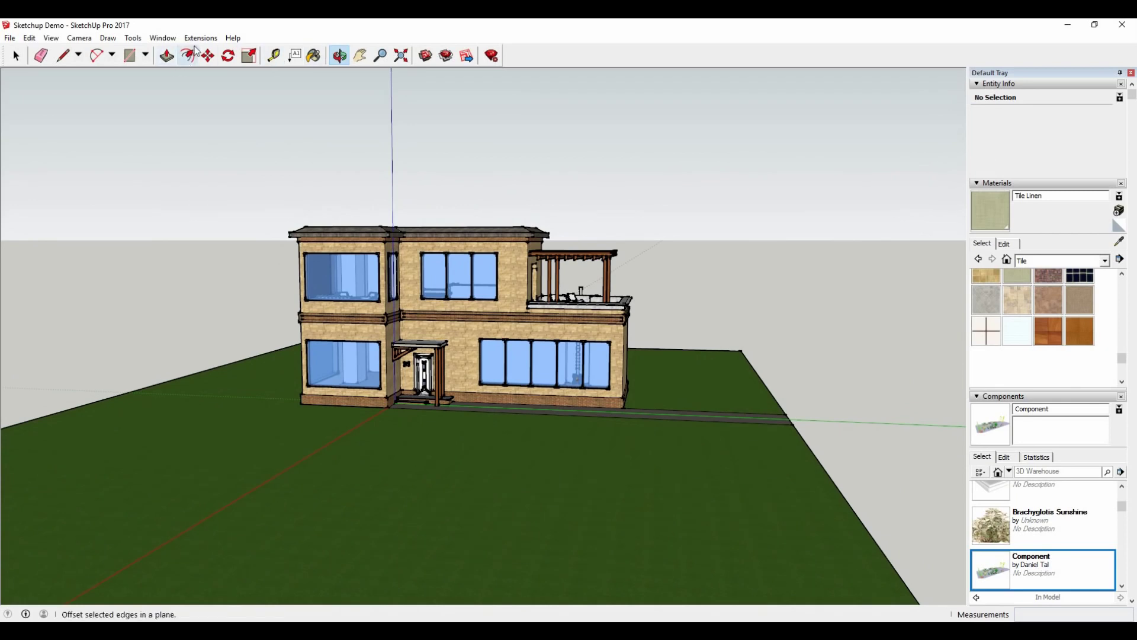
# Step: Start the Enscape real-time rendering of the model and approach the front of the house, switching to walkthrough mode
pyautogui.click(361, 59)
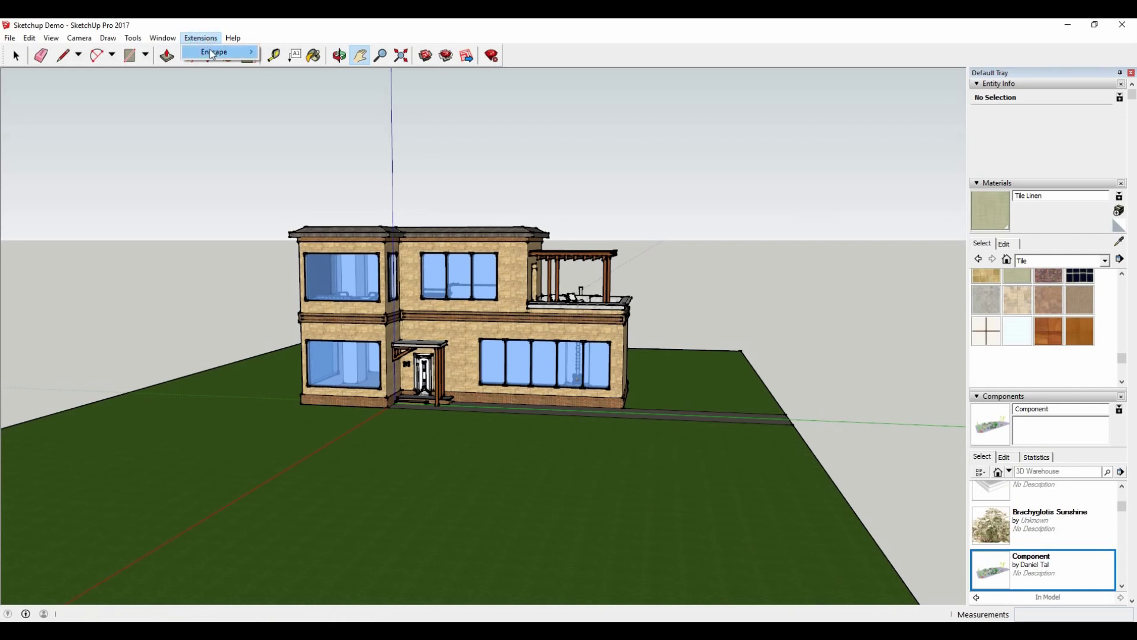
pyautogui.moveTo(230, 46)
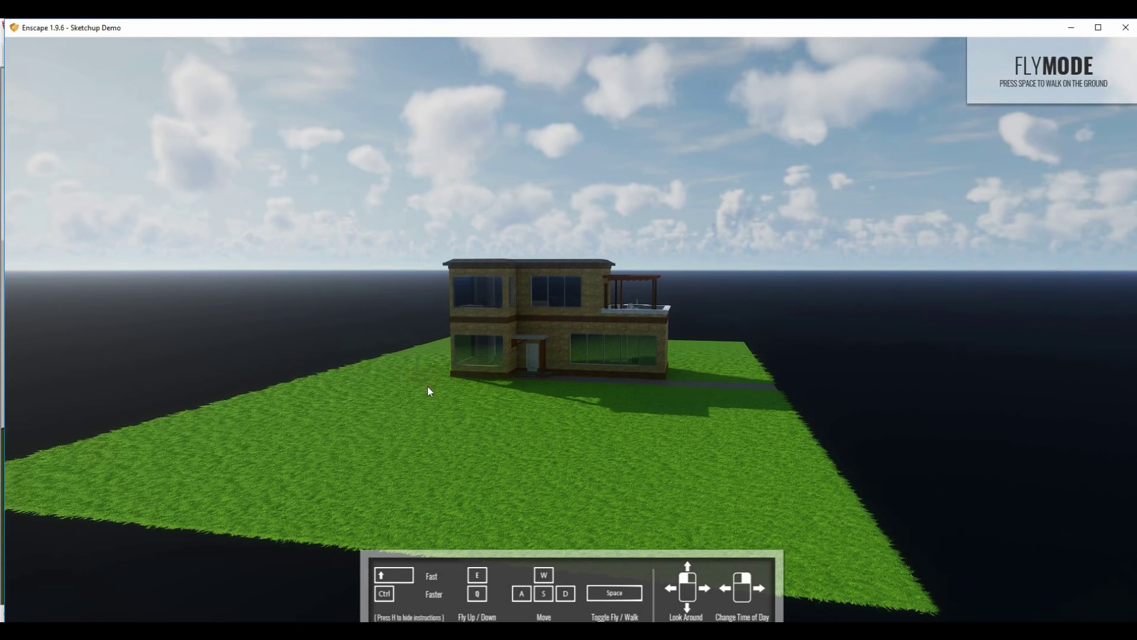
pyautogui.moveTo(428, 387)
pyautogui.mouseDown()
pyautogui.moveTo(496, 443)
pyautogui.moveTo(529, 445)
pyautogui.moveTo(513, 531)
pyautogui.moveTo(527, 447)
pyautogui.moveTo(439, 391)
pyautogui.mouseUp()
pyautogui.press('w')
pyautogui.press('w')
pyautogui.press('w')
pyautogui.press('space')
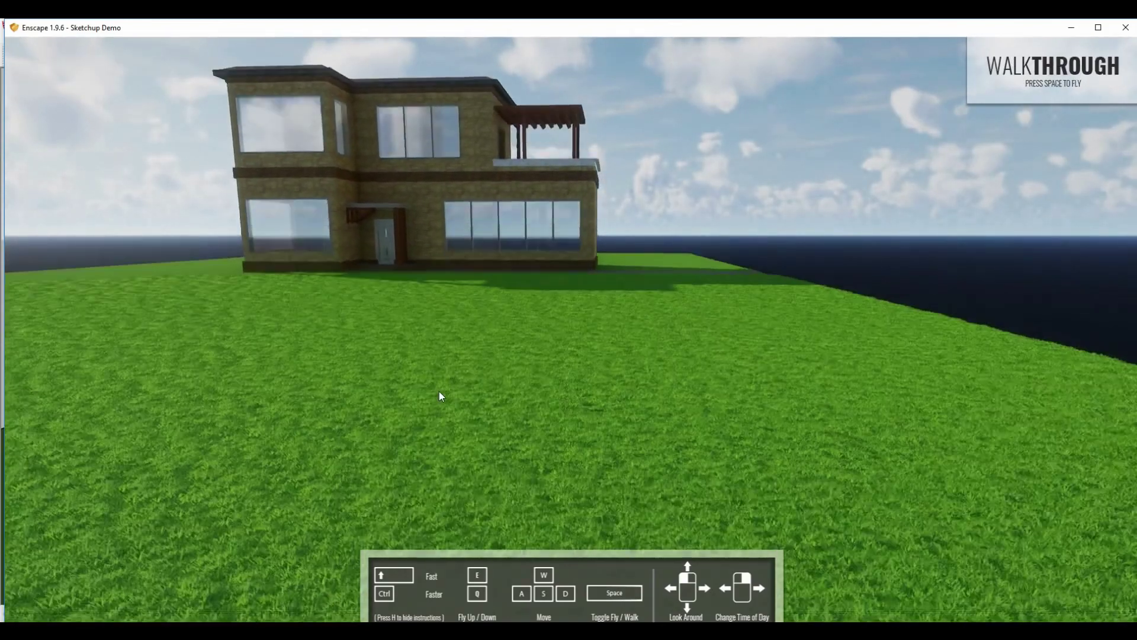
# Step: Walk across the lawn toward the front entrance and look around the facade
pyautogui.moveTo(526, 350); pyautogui.dragTo(450, 364)
pyautogui.press('w')
pyautogui.press('w')
pyautogui.press('w')
pyautogui.moveTo(578, 252); pyautogui.dragTo(524, 353)
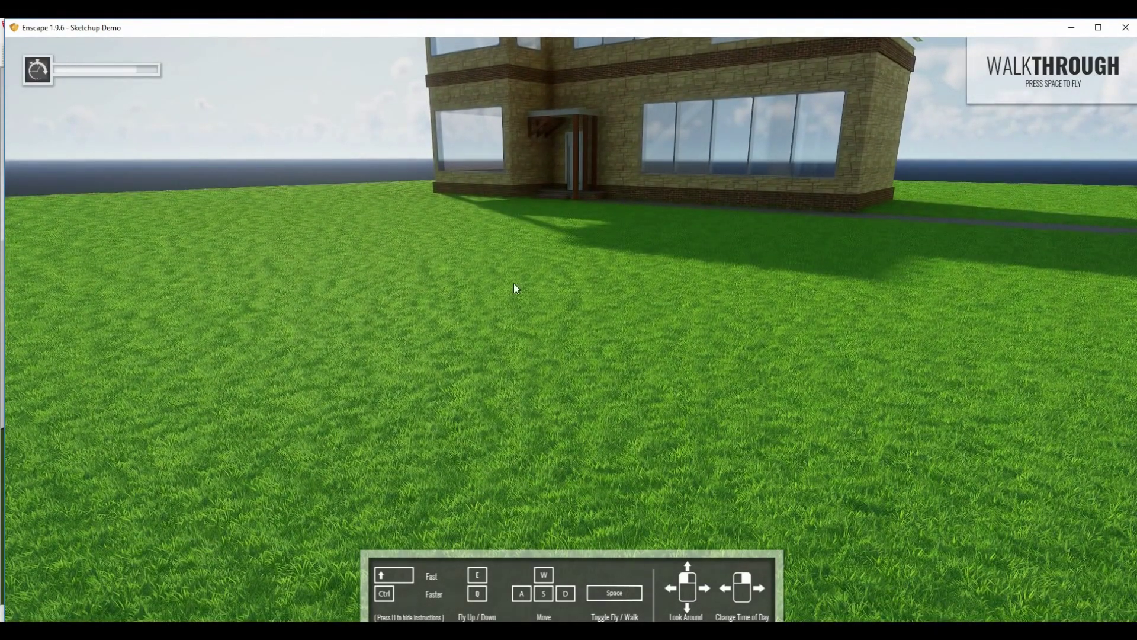
# Step: Change the time of day in the rendering so that sunlight falls on the front facade
pyautogui.moveTo(512, 334); pyautogui.dragTo(520, 327)
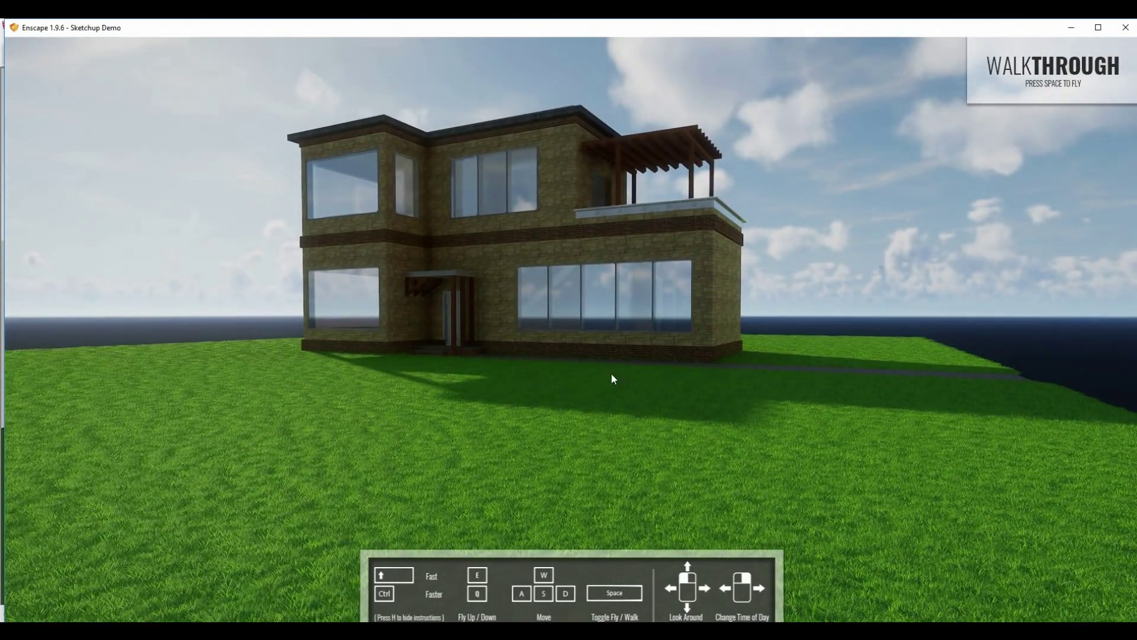
pyautogui.moveTo(699, 279)
pyautogui.mouseDown(button='right')
pyautogui.moveTo(776, 276)
pyautogui.moveTo(643, 277)
pyautogui.moveTo(683, 277)
pyautogui.mouseUp(button='right')
pyautogui.press('w')
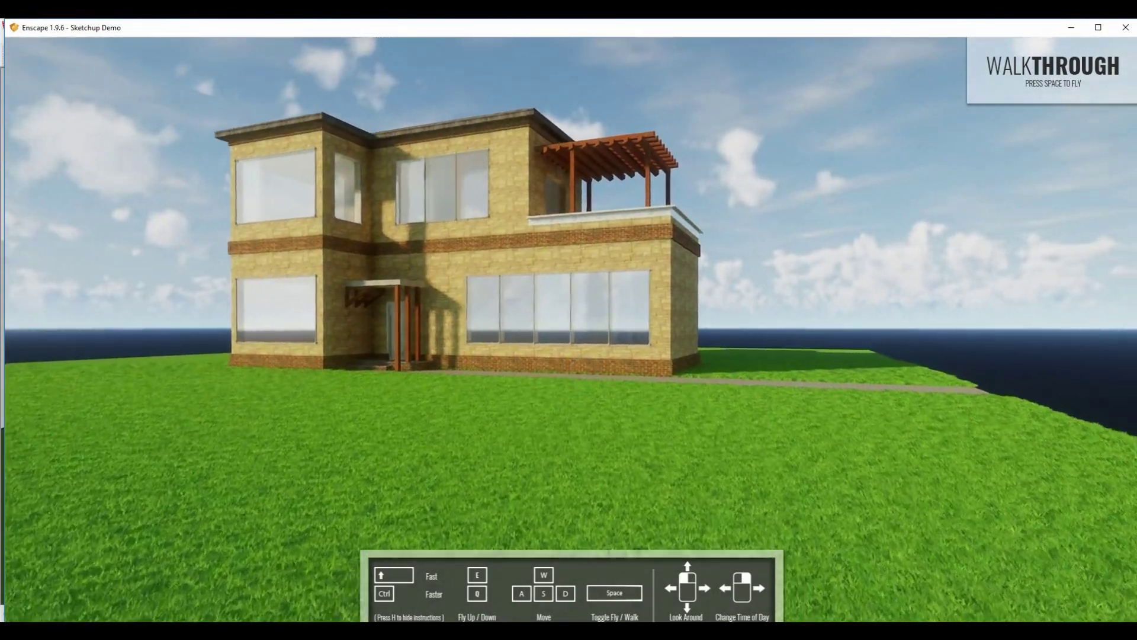
# Step: Switch to fly mode and fly up to the archway under the pergola on the upper terrace
pyautogui.press('space')
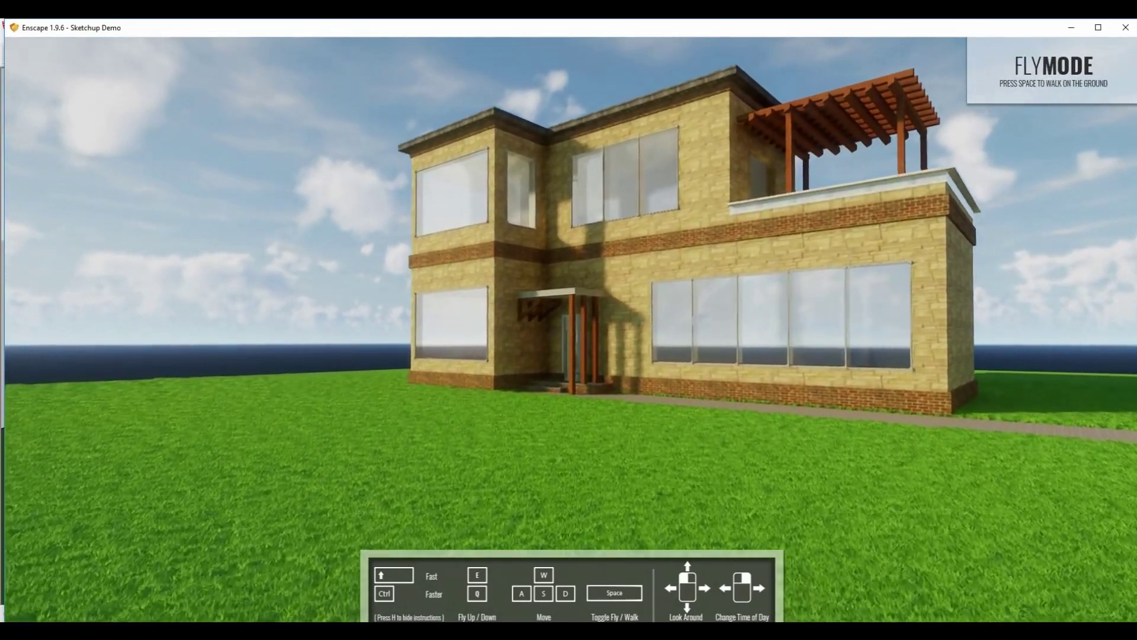
pyautogui.press('w')
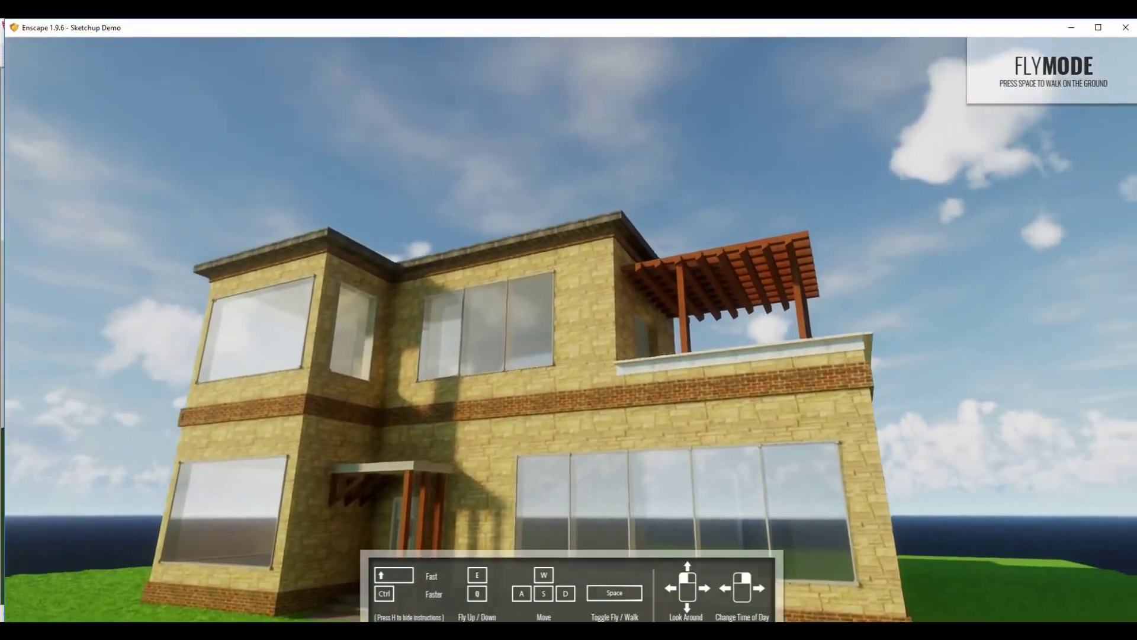
pyautogui.press('w')
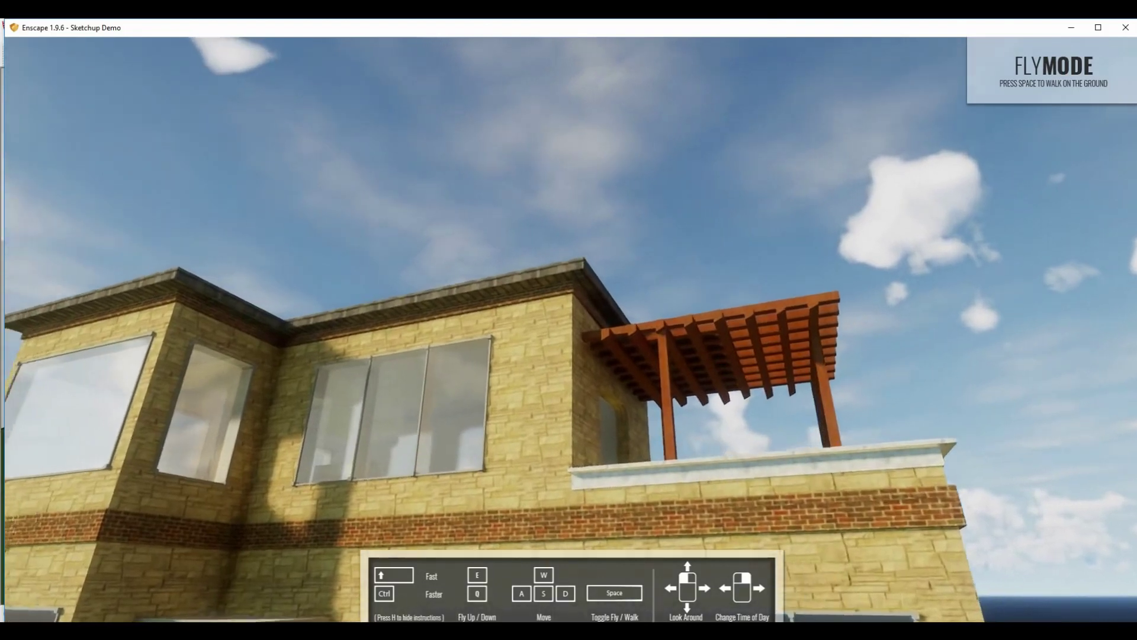
pyautogui.press('w')
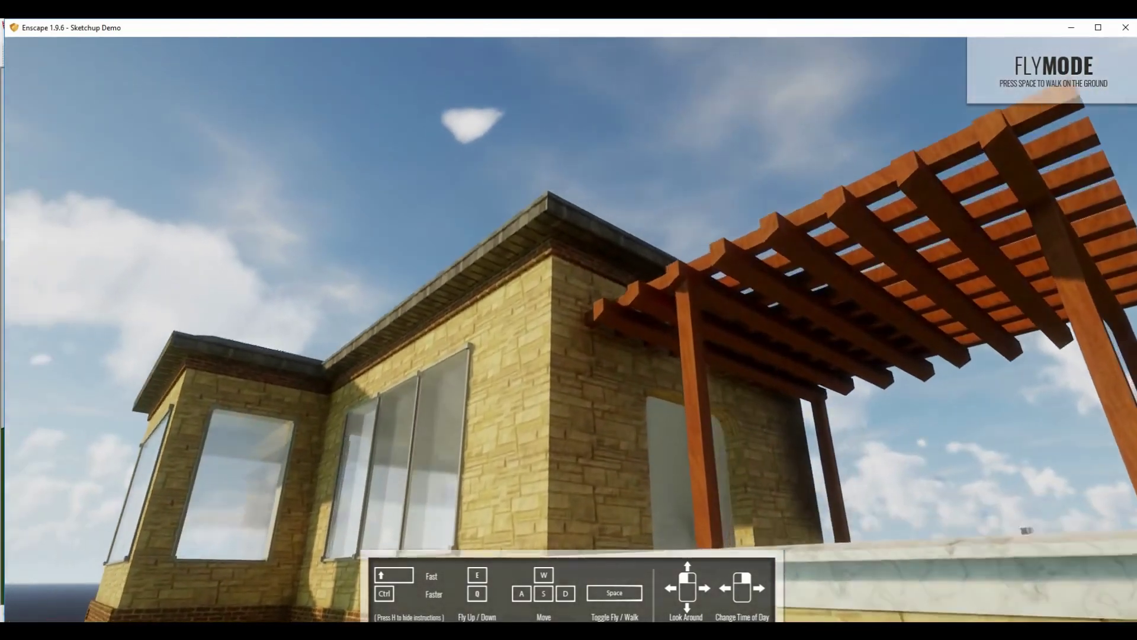
pyautogui.press('w')
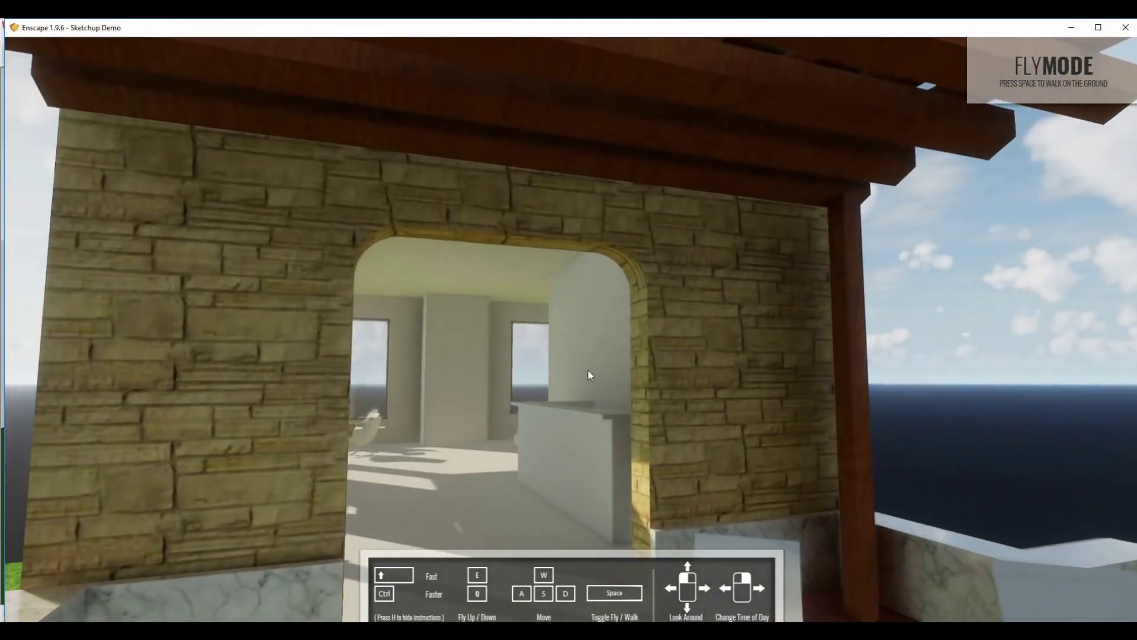
# Step: Switch to walkthrough mode on the terrace and look around at the lounge chairs and the parapet
pyautogui.press('space')
pyautogui.moveTo(591, 383); pyautogui.dragTo(1007, 499)
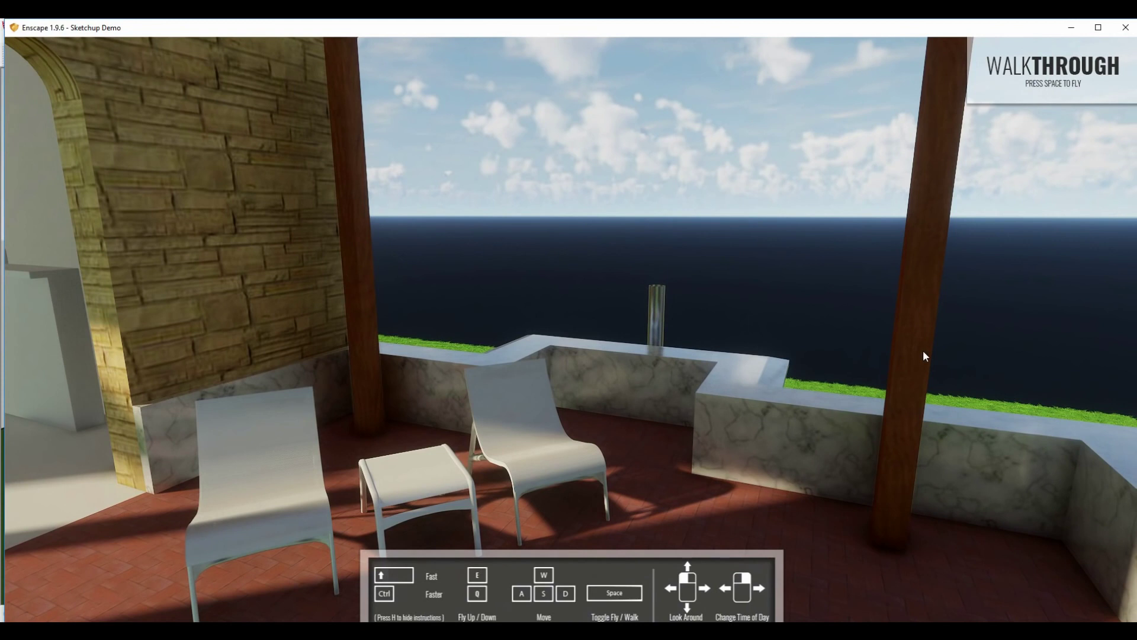
pyautogui.moveTo(579, 365); pyautogui.dragTo(320, 334)
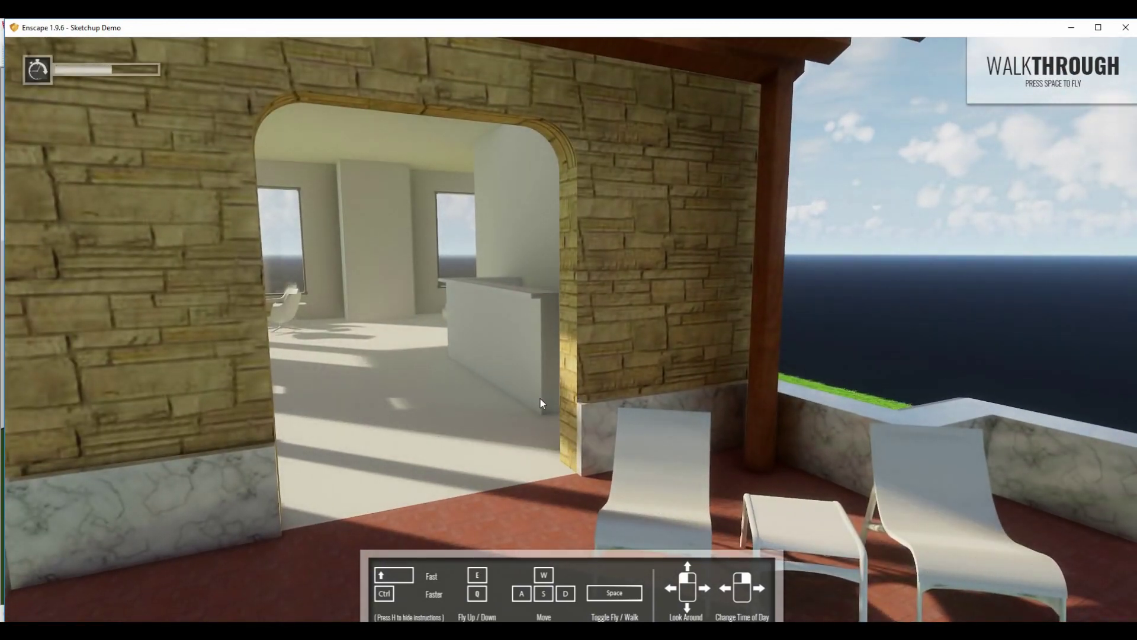
# Step: Walk through the archway into the upper floor and down the staircase to the tiled ground floor
pyautogui.press('w')
pyautogui.moveTo(532, 418); pyautogui.dragTo(409, 527)
pyautogui.press('w')
pyautogui.press('d')
pyautogui.press('w')
pyautogui.press('w')
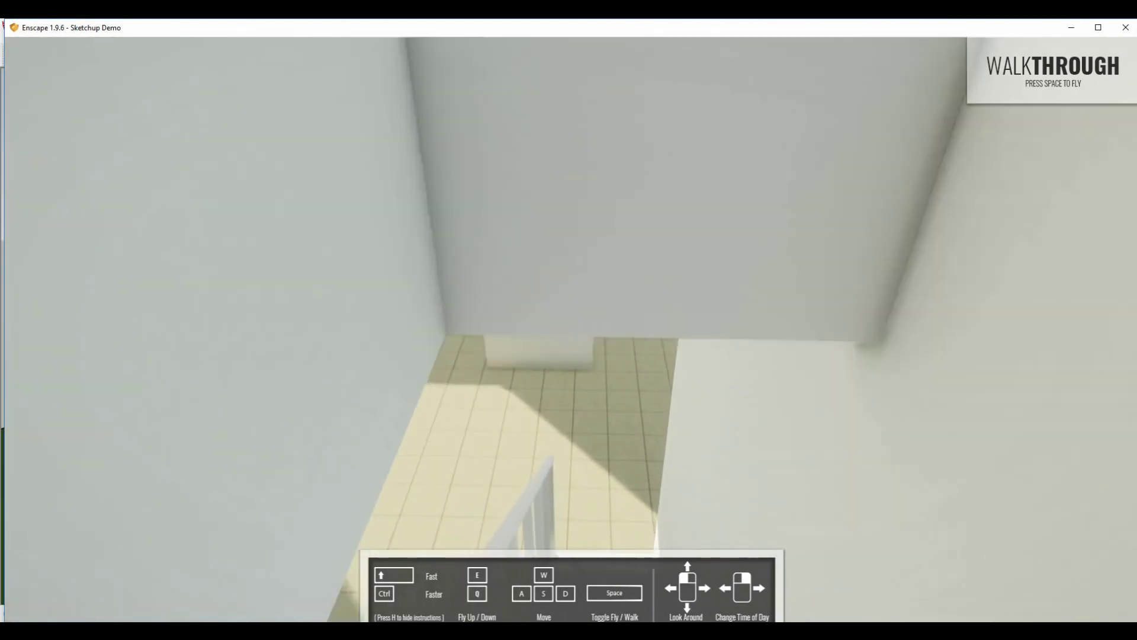
pyautogui.press('w')
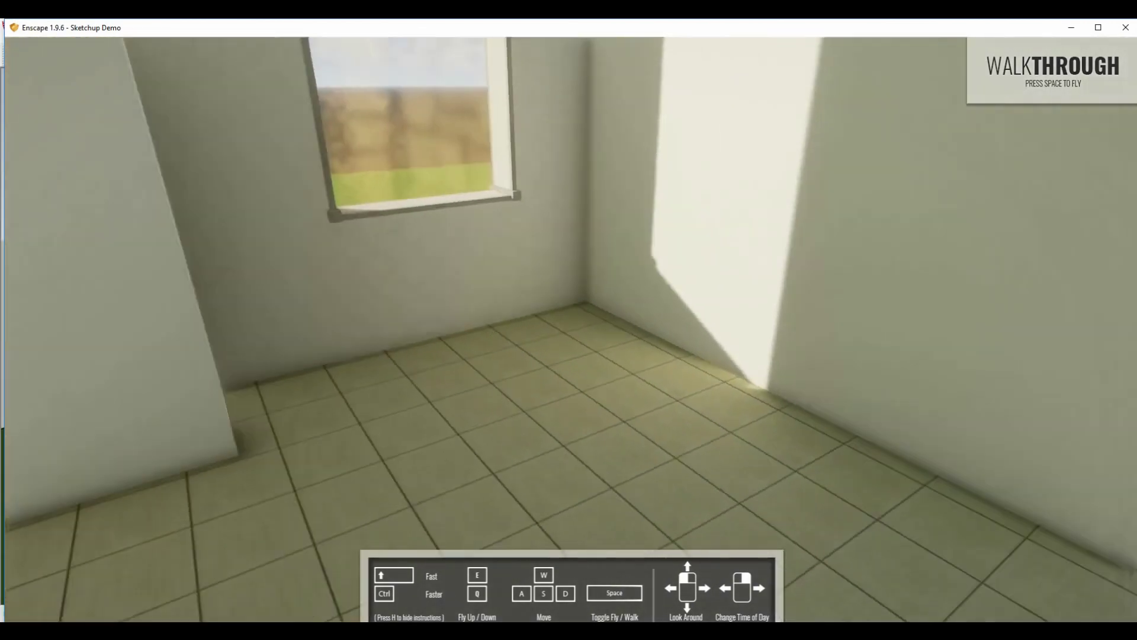
# Step: Turn around on the ground floor and climb the staircase back to the upper floor
pyautogui.moveTo(415, 331); pyautogui.dragTo(758, 293)
pyautogui.press('a')
pyautogui.press('w')
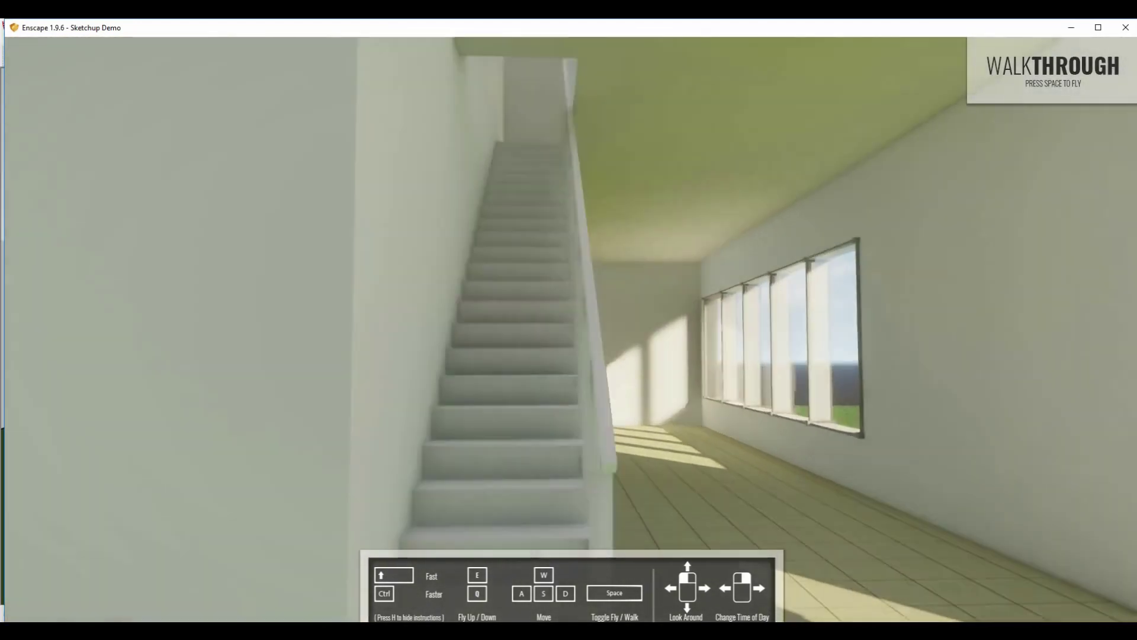
pyautogui.press('w')
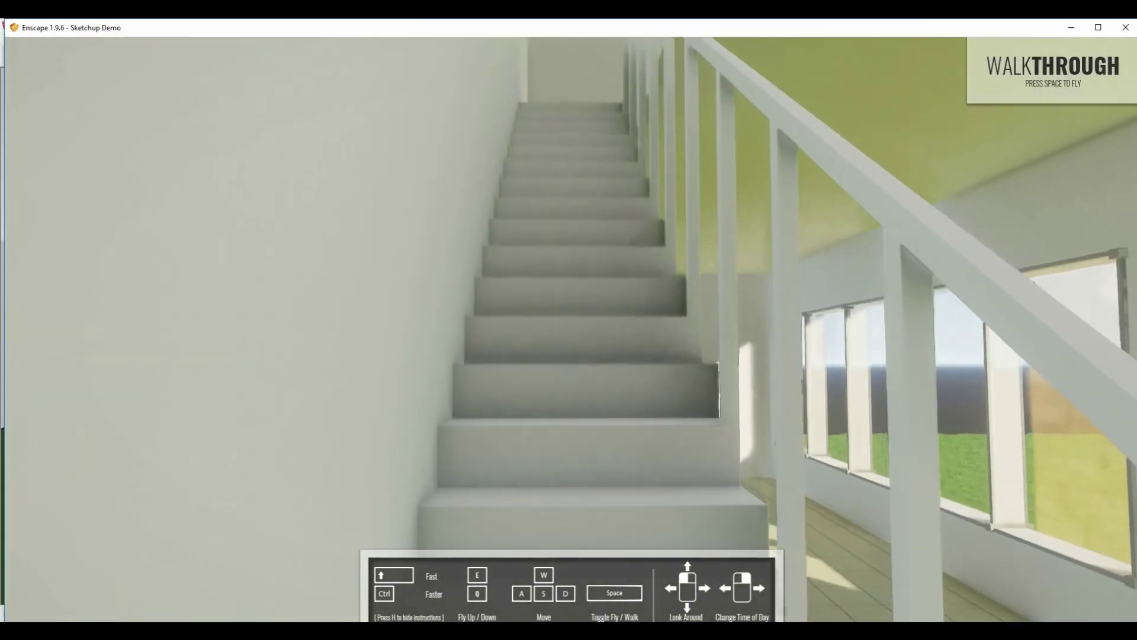
pyautogui.press('w')
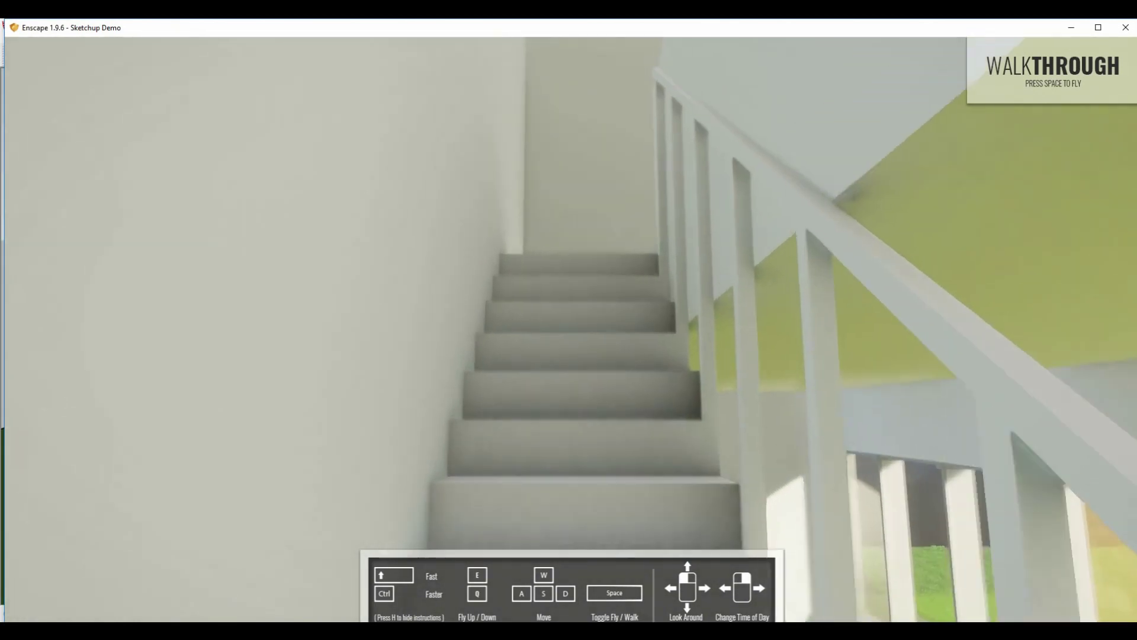
pyautogui.press('w')
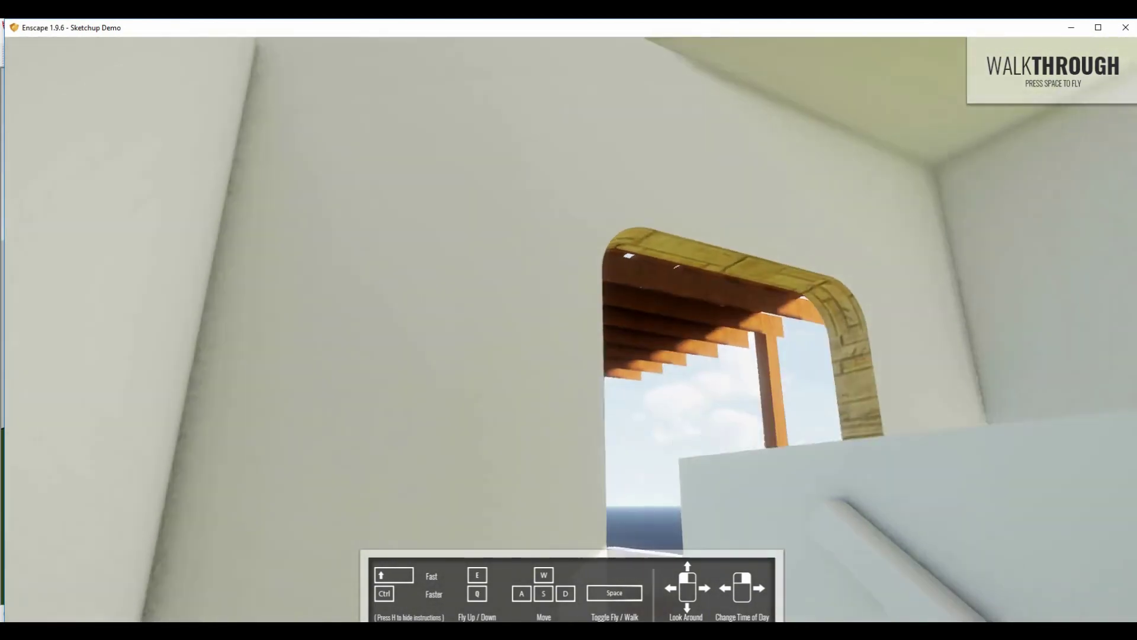
# Step: Walk from the top of the stairs through the archway onto the pergola terrace
pyautogui.moveTo(569, 320); pyautogui.dragTo(710, 462)
pyautogui.press('w')
pyautogui.press('w')
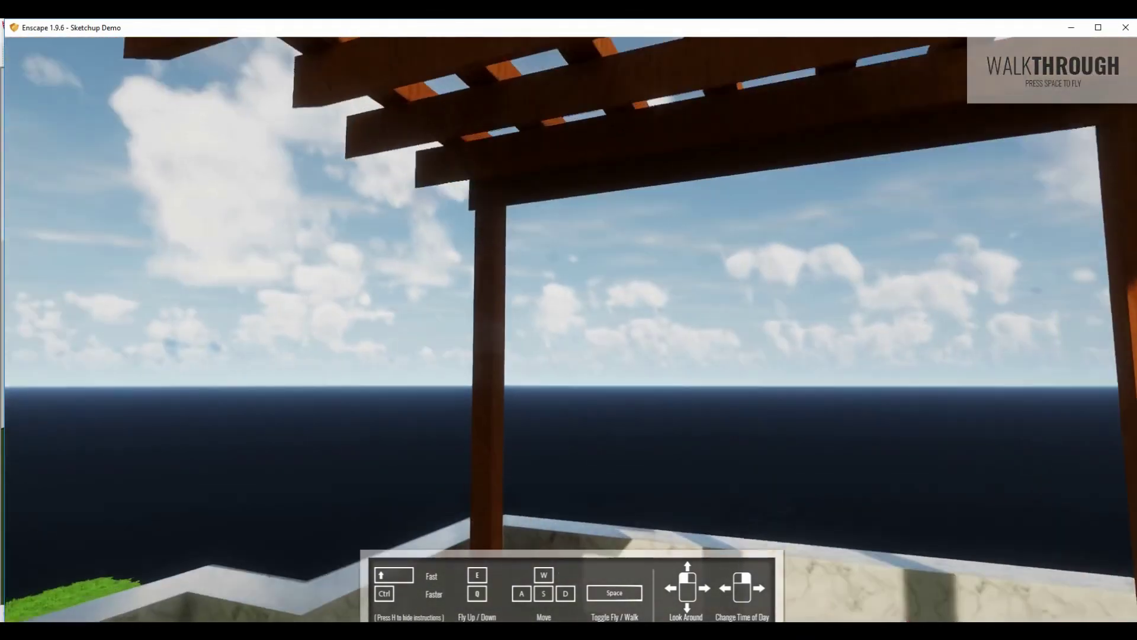
# Step: Fly off the terrace to an aerial view of the back of the house and adjust the time of day
pyautogui.press('space')
pyautogui.press('w')
pyautogui.moveTo(569, 320); pyautogui.dragTo(279, 391)
pyautogui.press('w')
pyautogui.moveTo(585, 296); pyautogui.dragTo(530, 408)
pyautogui.moveTo(530, 407); pyautogui.dragTo(487, 529, button='right')
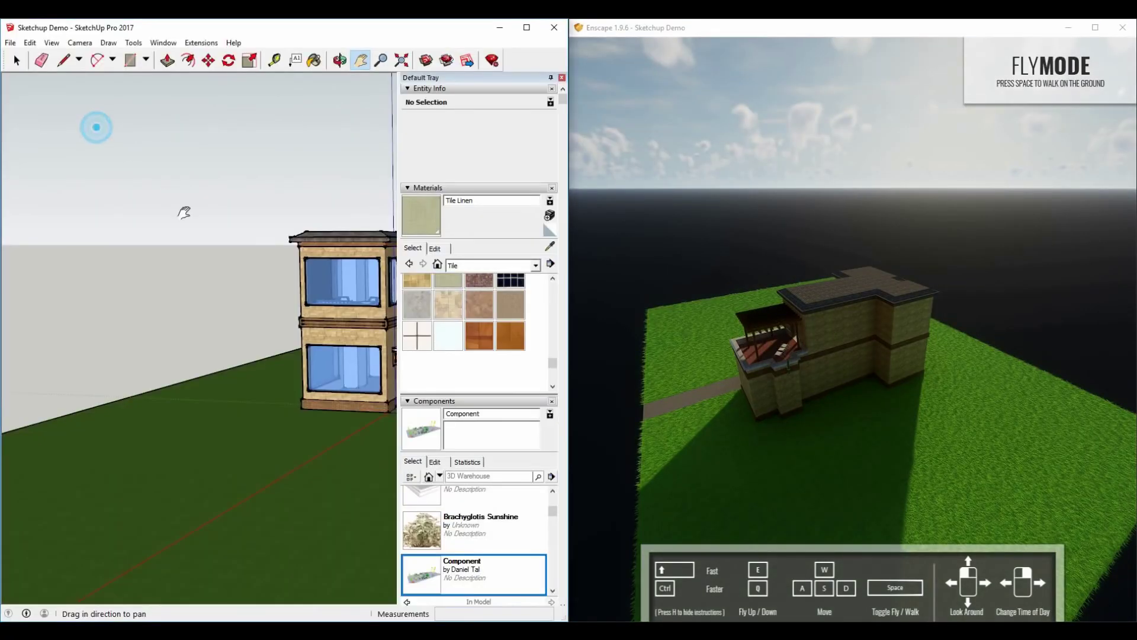
# Step: Place a horizontal section plane through the roof of the house in the SketchUp model
pyautogui.moveTo(183, 208); pyautogui.dragTo(235, 313)
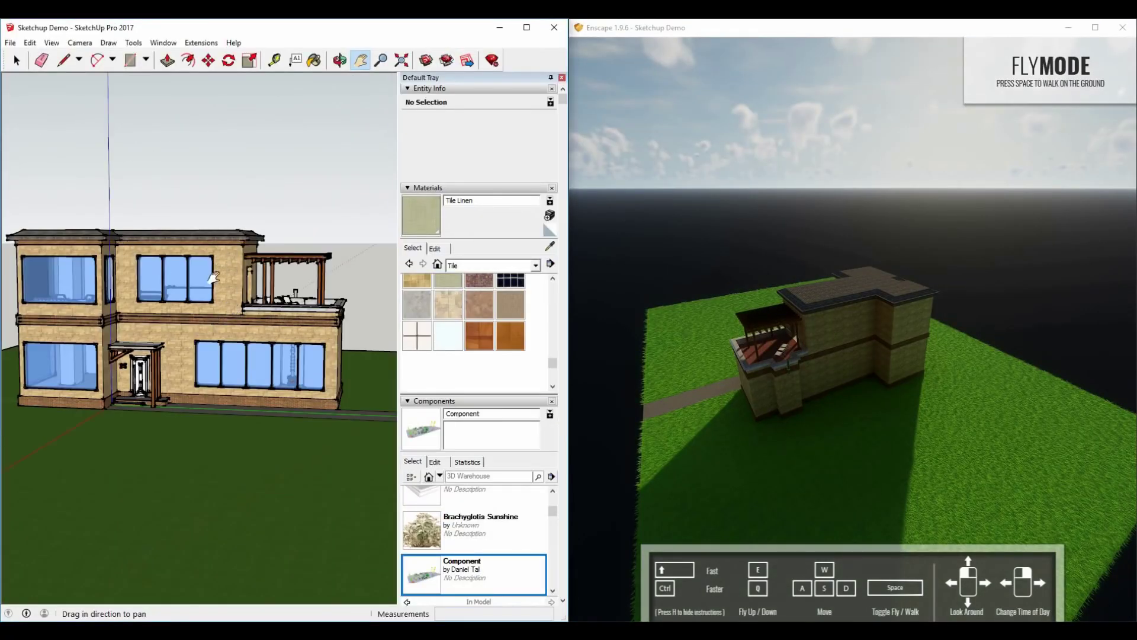
pyautogui.click(230, 62)
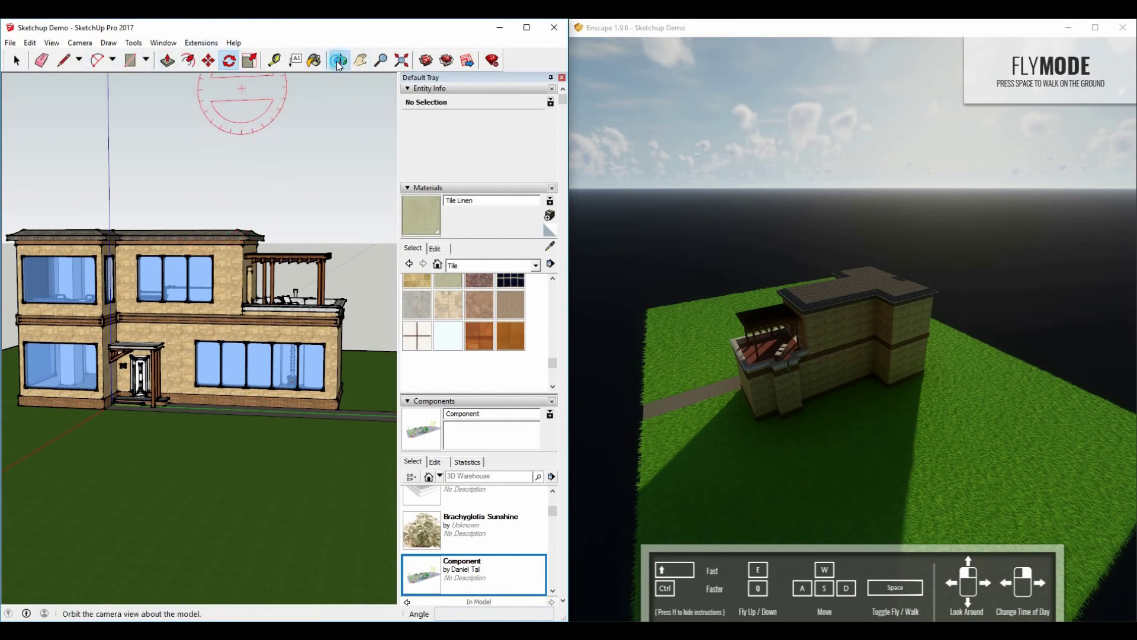
pyautogui.click(335, 67)
pyautogui.moveTo(201, 178); pyautogui.dragTo(180, 234)
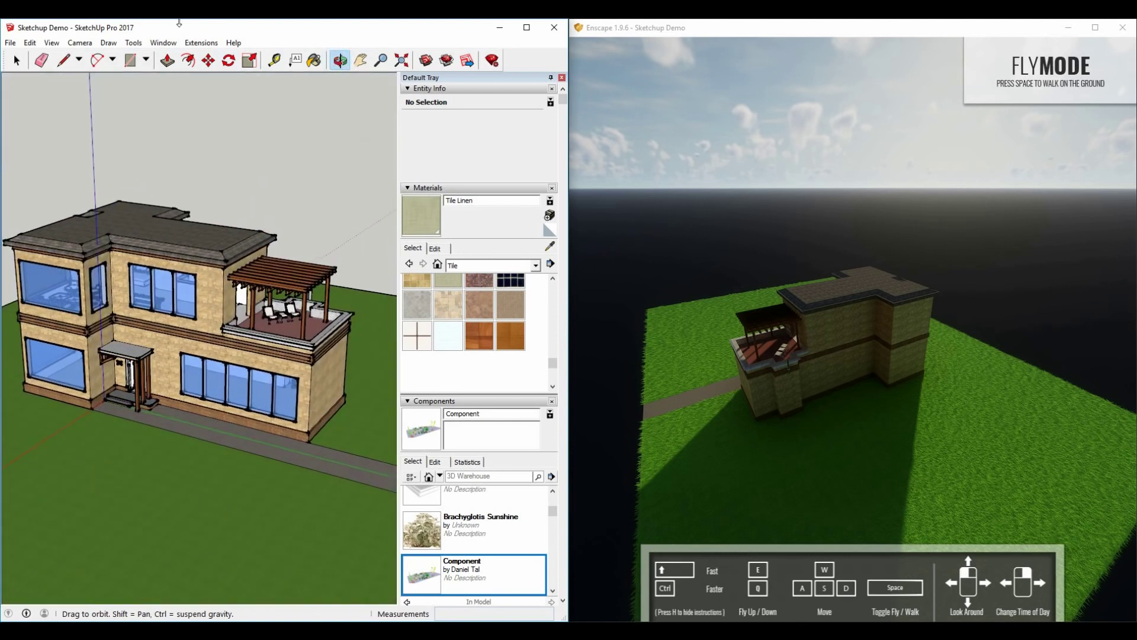
pyautogui.click(134, 43)
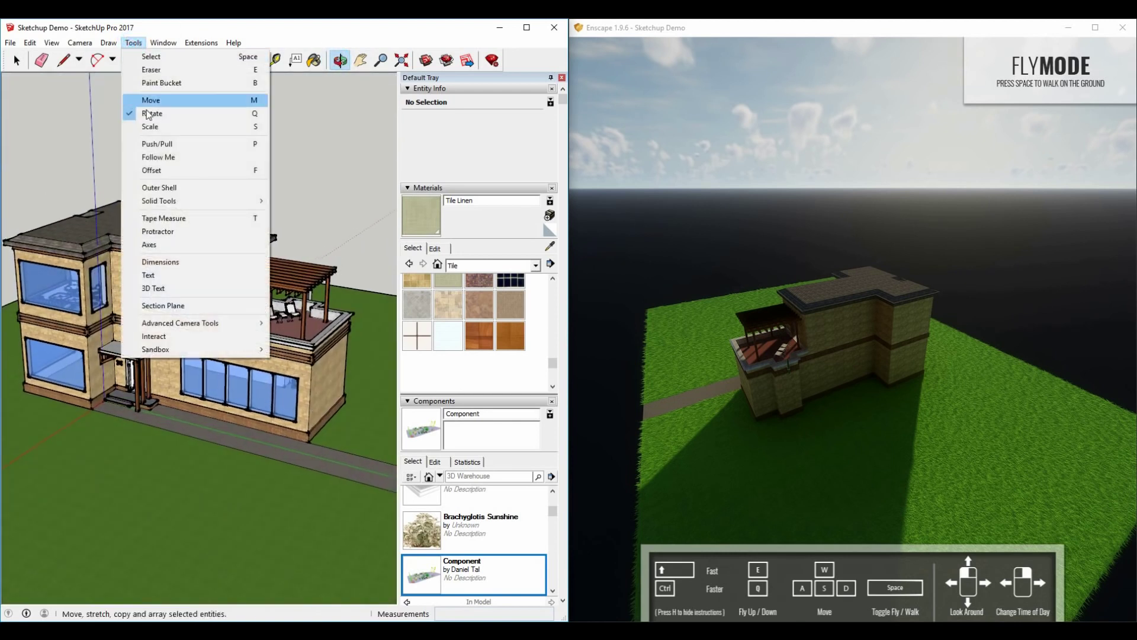
pyautogui.click(162, 305)
pyautogui.click(142, 227)
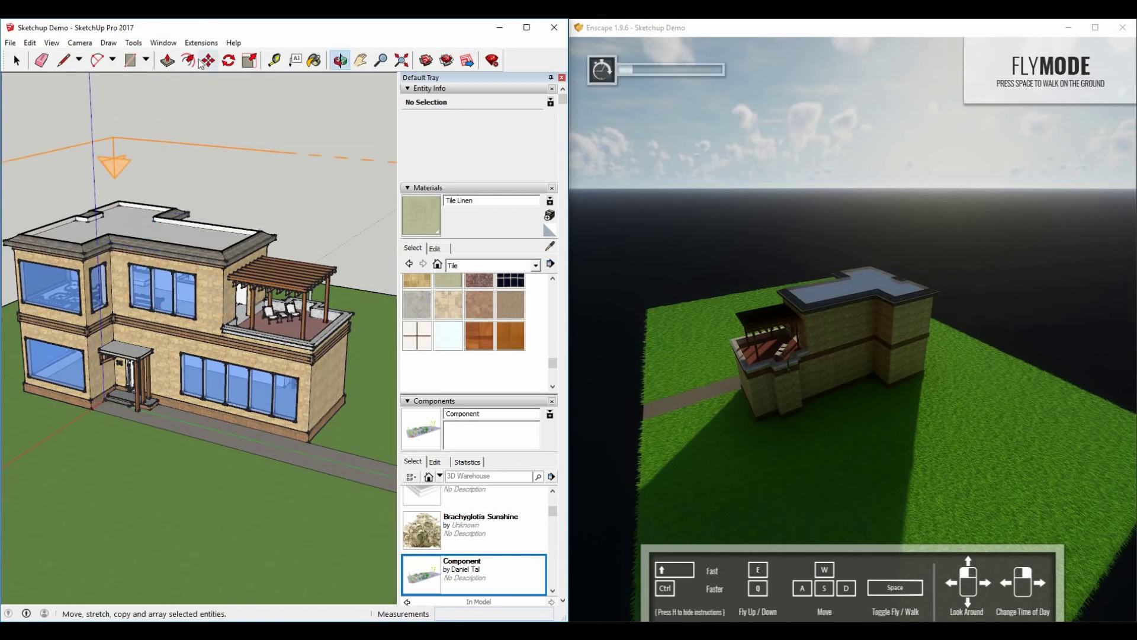
# Step: Move the section plane down about 6500 mm to cut through the ground floor, and maximize the Enscape view
pyautogui.click(208, 61)
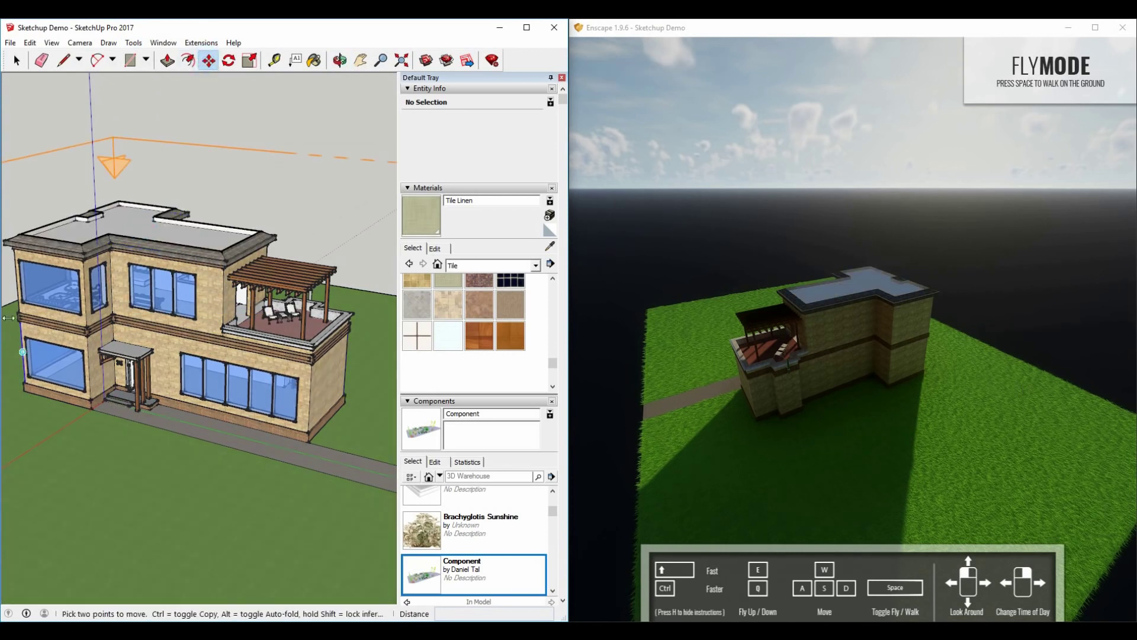
pyautogui.click(184, 144)
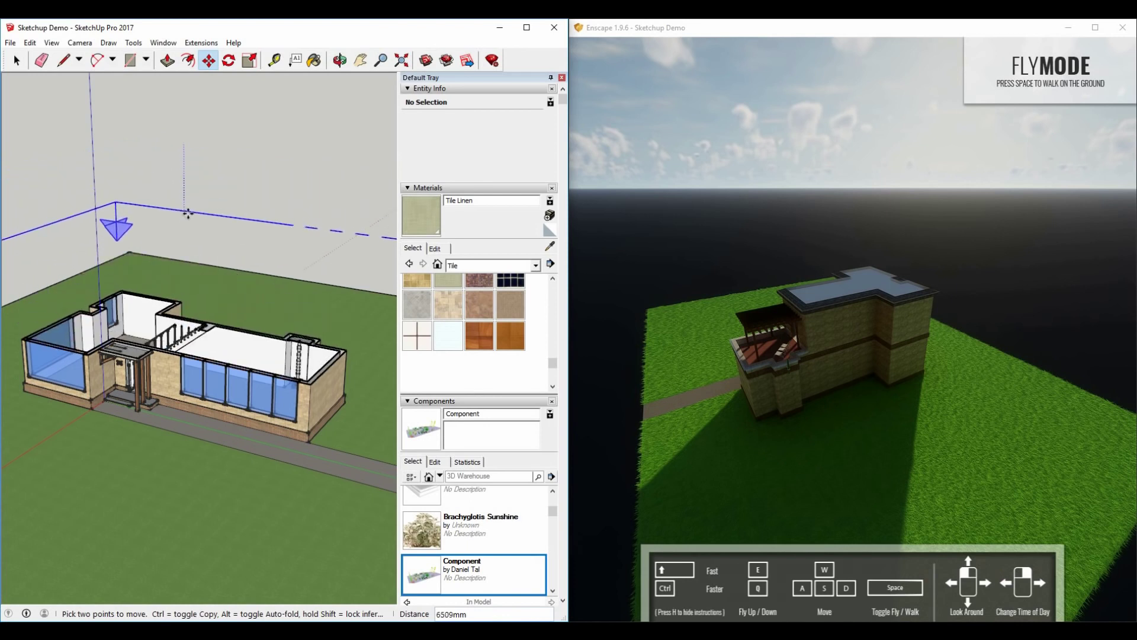
pyautogui.click(188, 218)
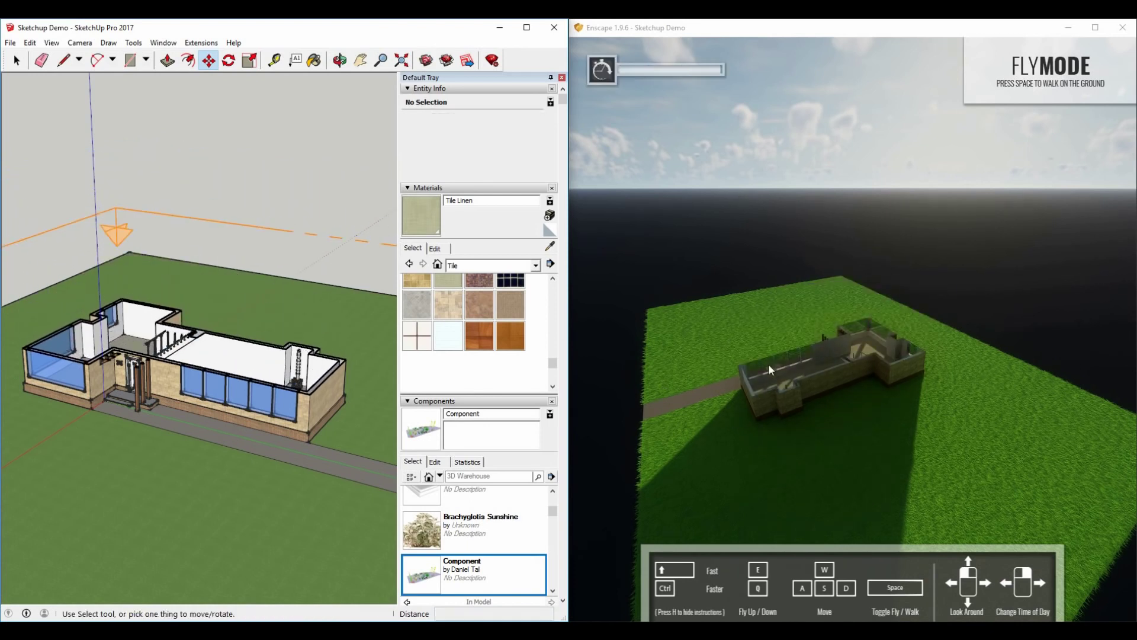
pyautogui.doubleClick(659, 34)
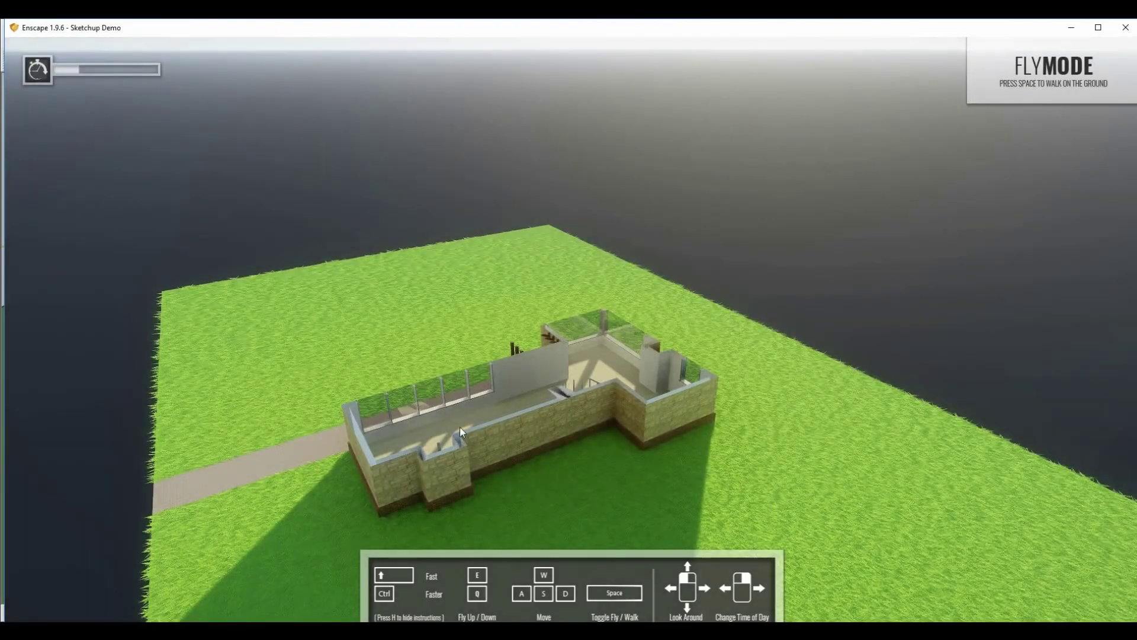
# Step: Fly around the sectioned house and examine the exposed ground floor from above
pyautogui.moveTo(460, 417); pyautogui.dragTo(753, 422)
pyautogui.press('w')
pyautogui.press('a')
pyautogui.press('w')
pyautogui.press('a')
pyautogui.press('w')
pyautogui.press('a')
pyautogui.press('w')
pyautogui.press('a')
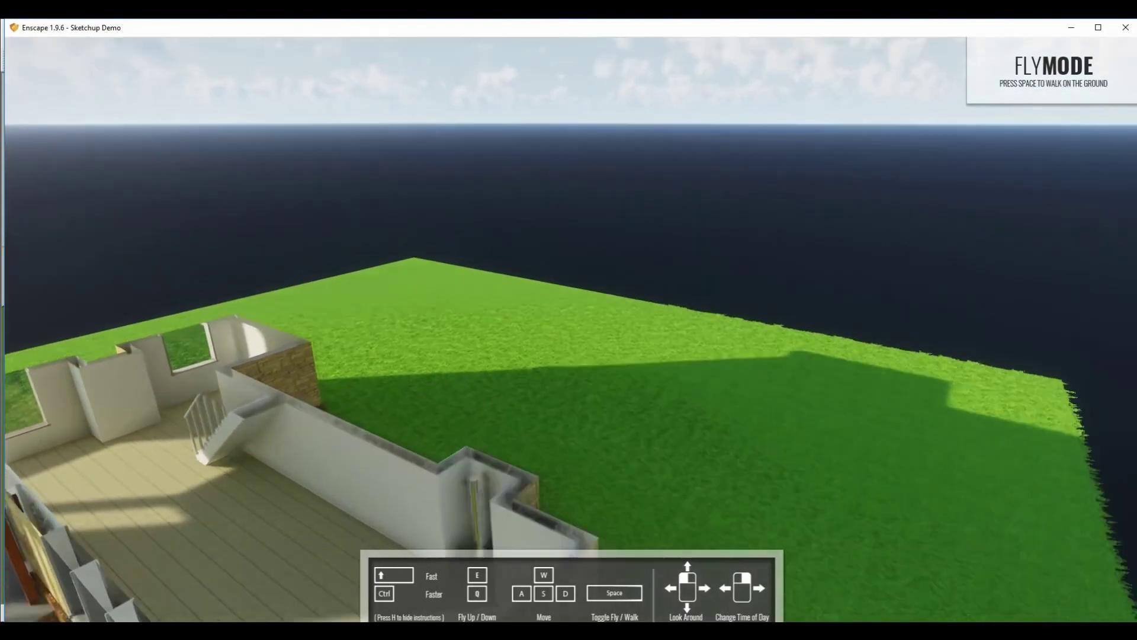
pyautogui.press('s')
pyautogui.moveTo(467, 415); pyautogui.dragTo(502, 417)
pyautogui.press('w')
pyautogui.press('w')
pyautogui.press('a')
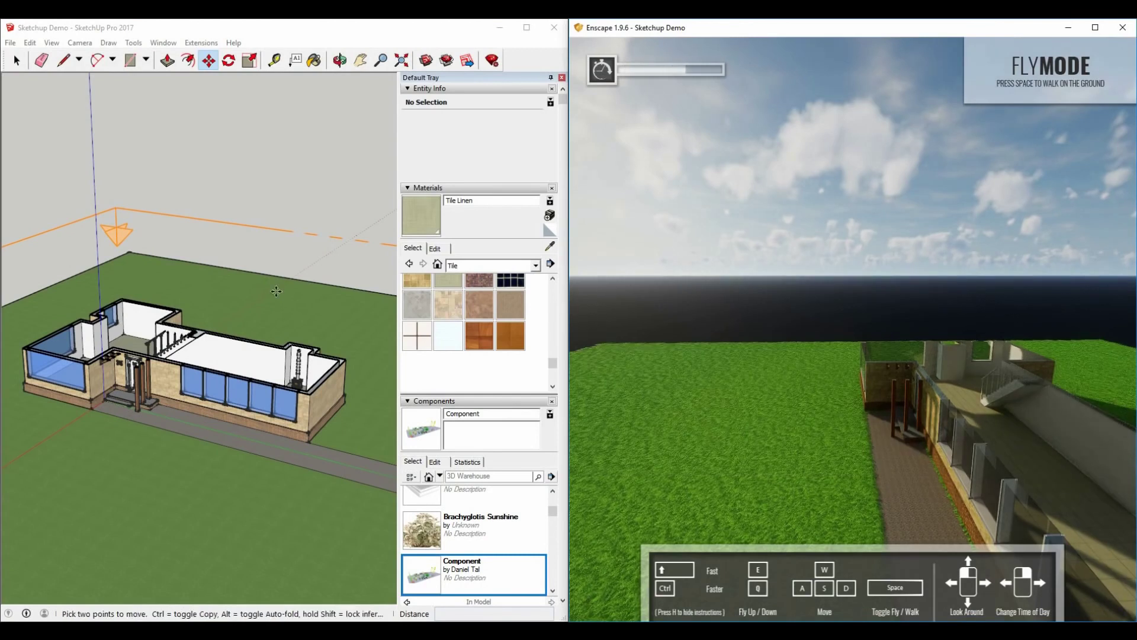
# Step: Select and delete the section plane in the SketchUp model to restore the full house
pyautogui.click(263, 229)
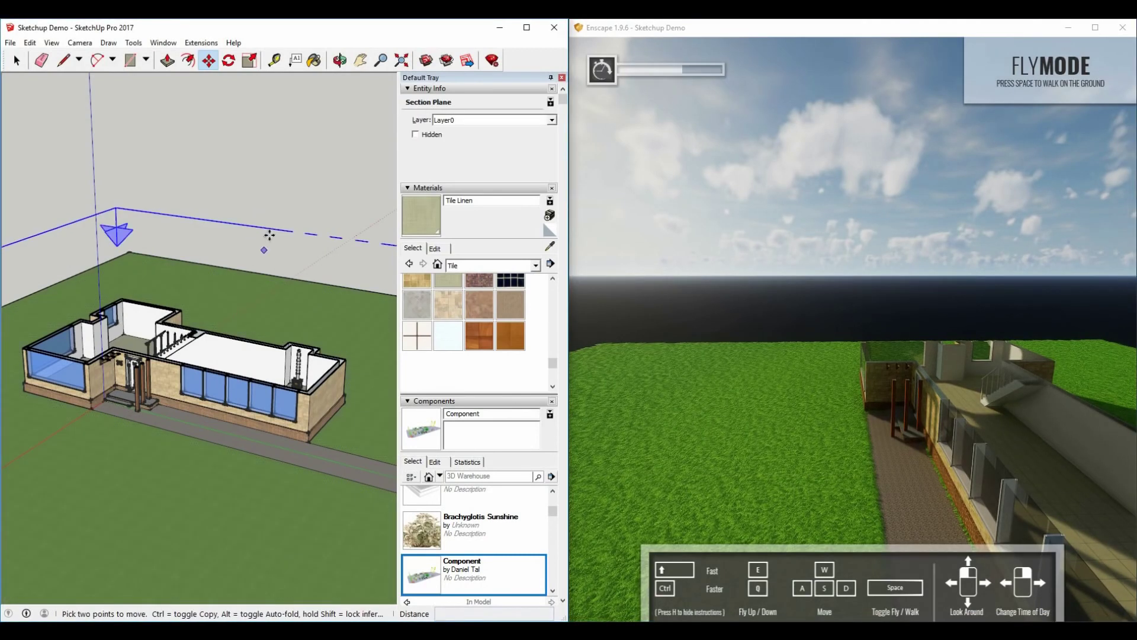
pyautogui.press('Escape')
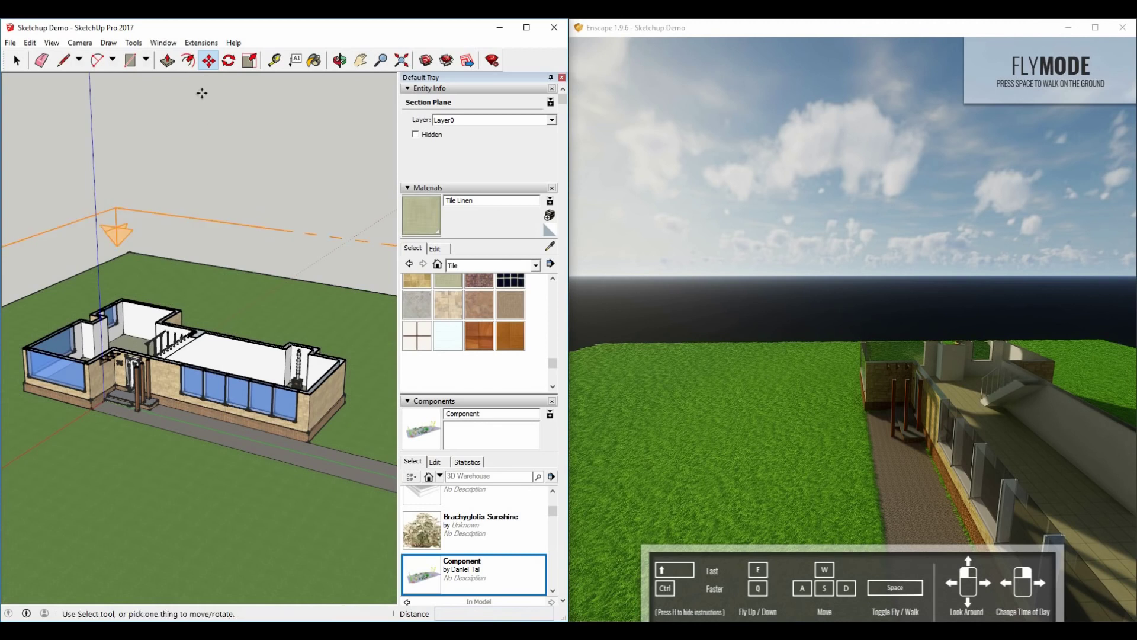
pyautogui.click(15, 61)
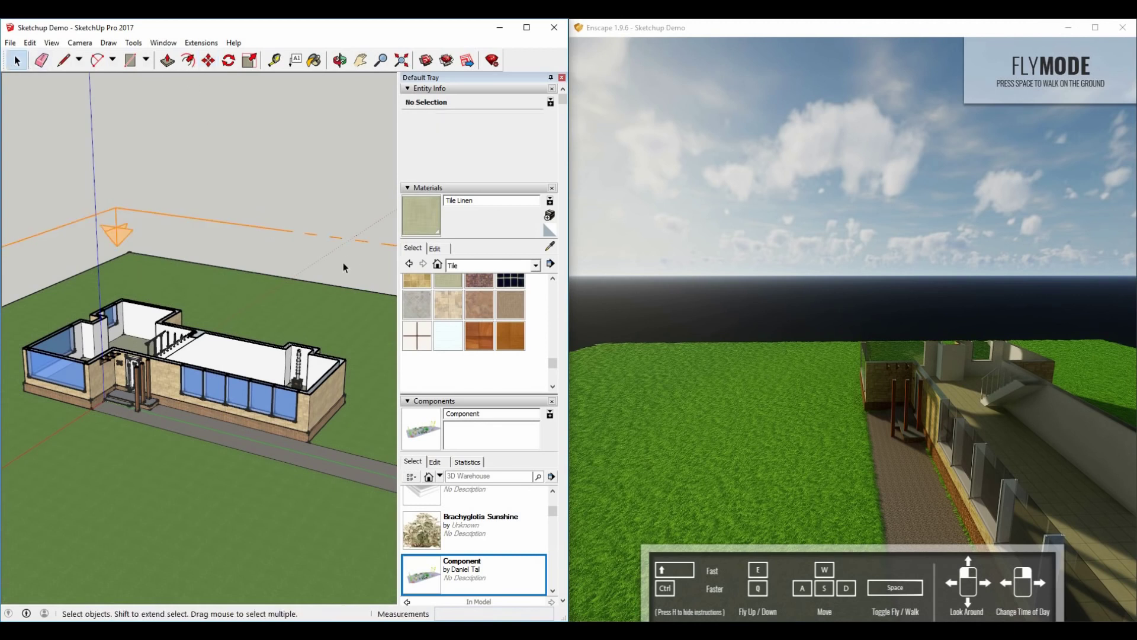
pyautogui.click(333, 239)
pyautogui.press('Delete')
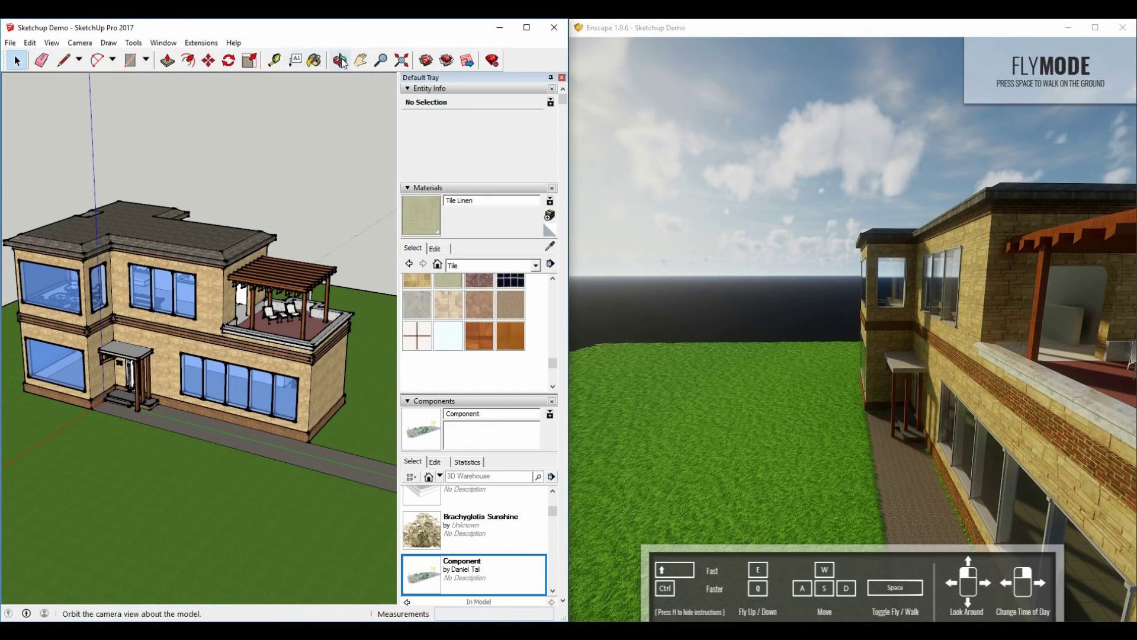
# Step: Draw a closed freehand pond outline on the lawn in front of the house entrance
pyautogui.click(341, 58)
pyautogui.moveTo(134, 418); pyautogui.dragTo(161, 408)
pyautogui.click(361, 60)
pyautogui.moveTo(43, 455); pyautogui.dragTo(234, 427)
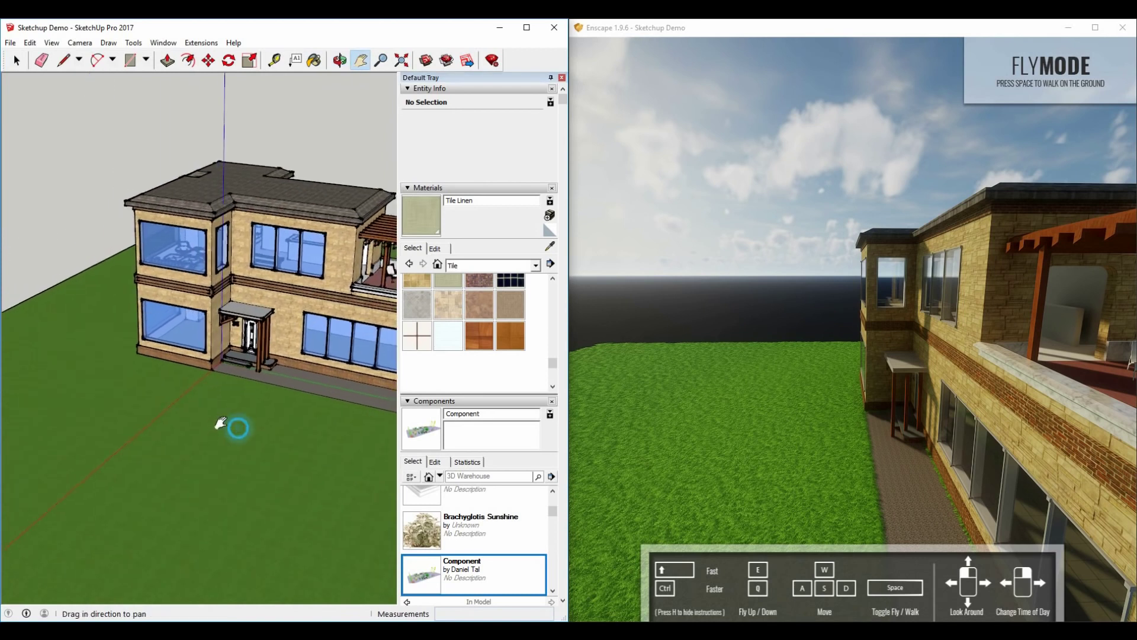
pyautogui.click(79, 60)
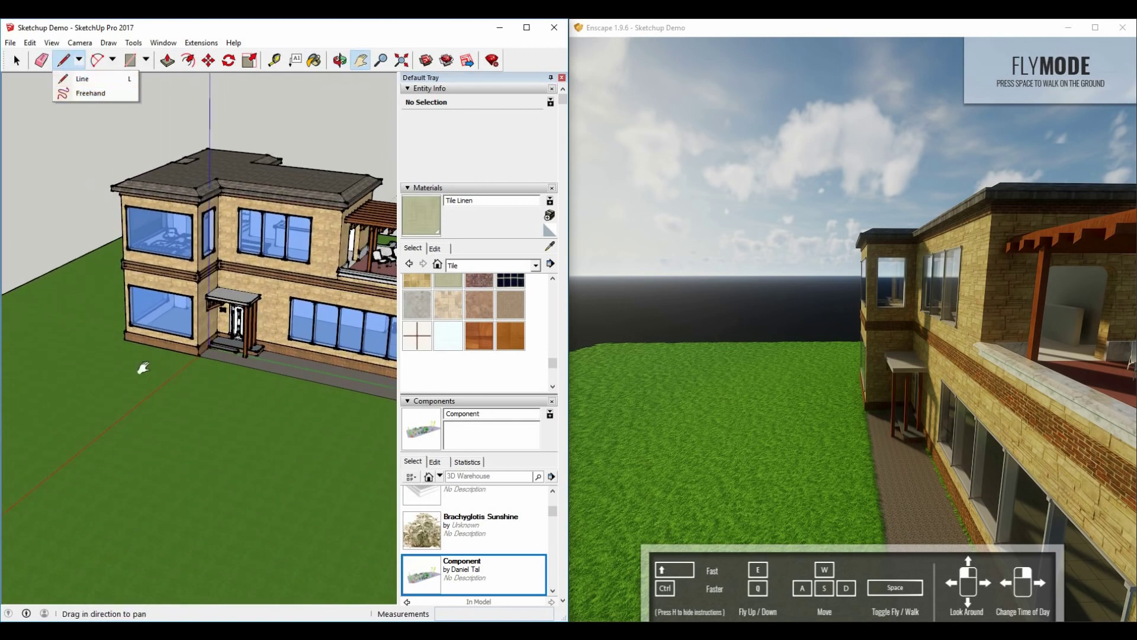
pyautogui.click(108, 94)
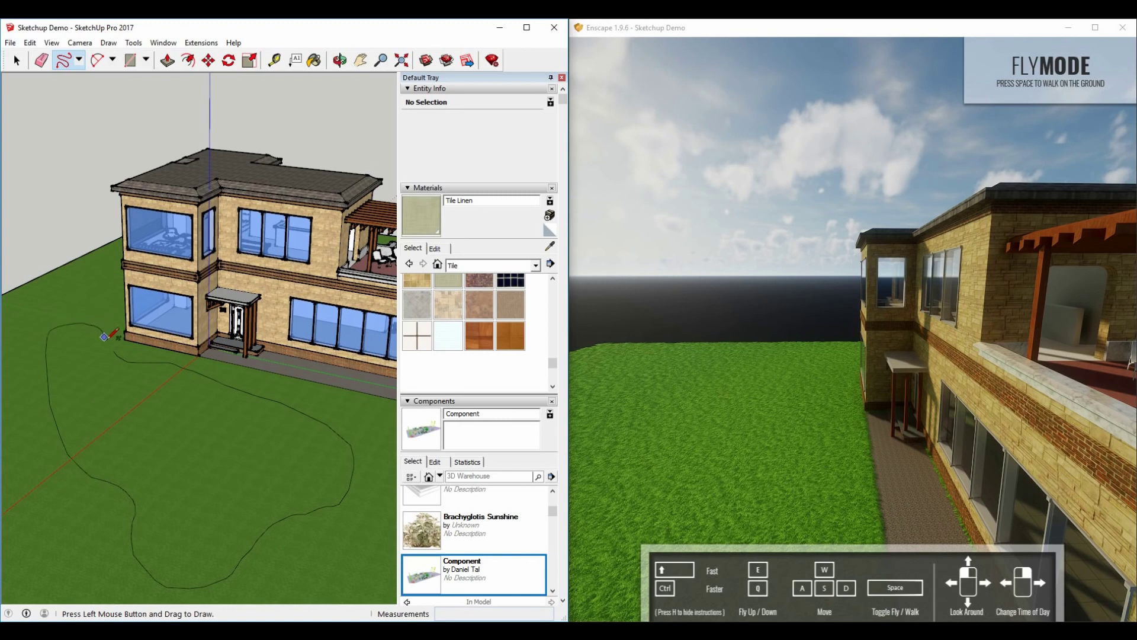
pyautogui.moveTo(115, 352); pyautogui.dragTo(123, 345)
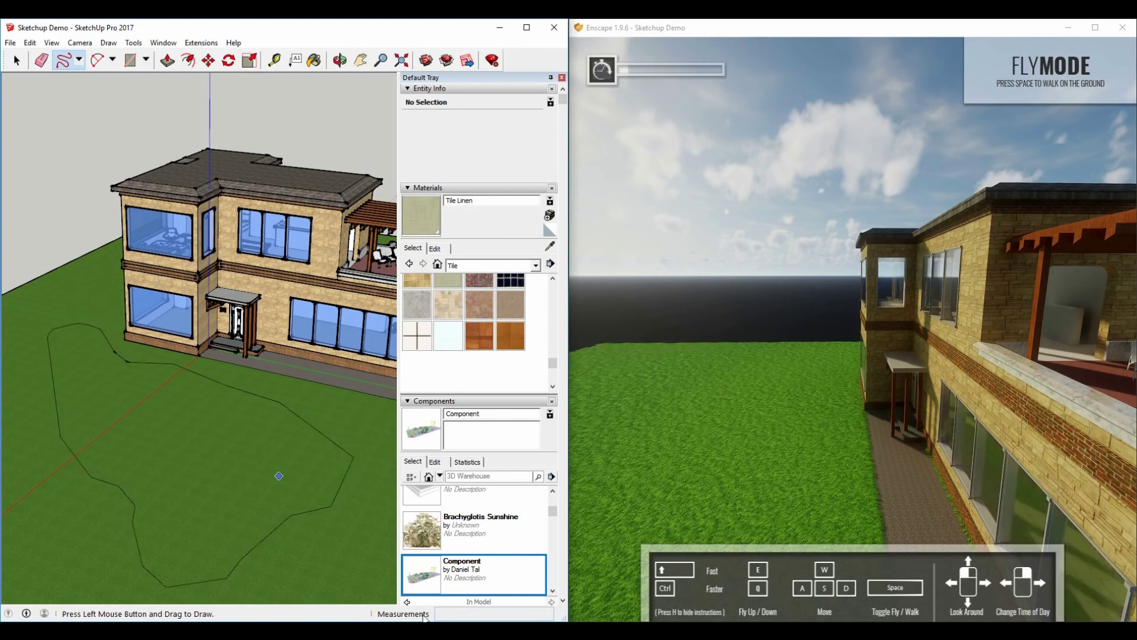
# Step: Push the pond face about 1872 mm down into the ground with Push/Pull
pyautogui.click(168, 60)
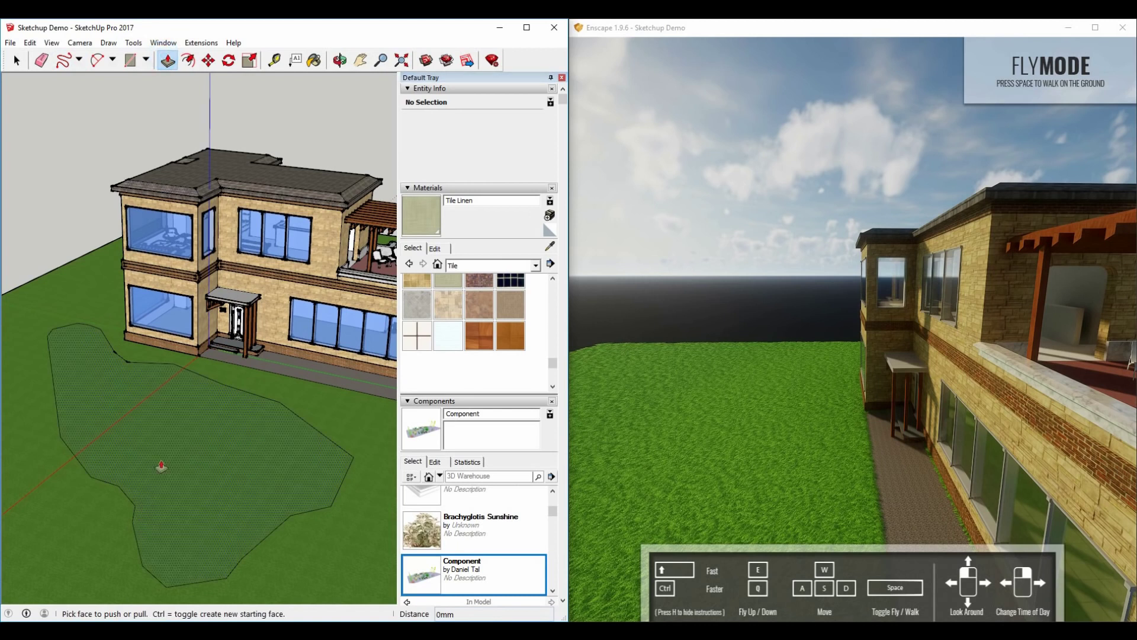
pyautogui.click(165, 457)
pyautogui.click(182, 475)
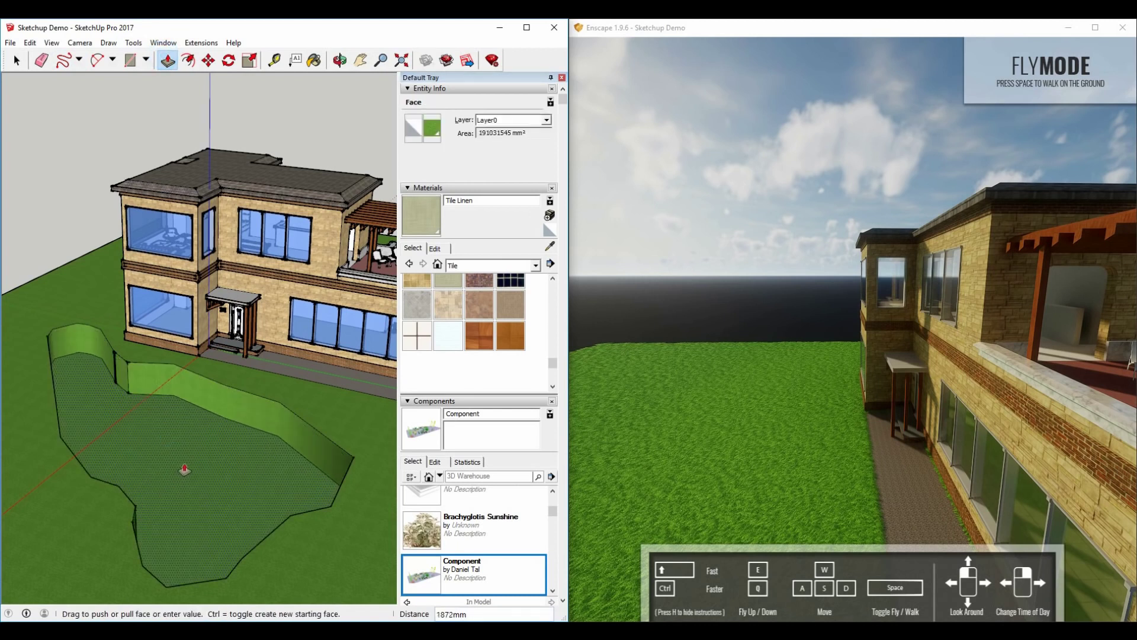
pyautogui.click(184, 470)
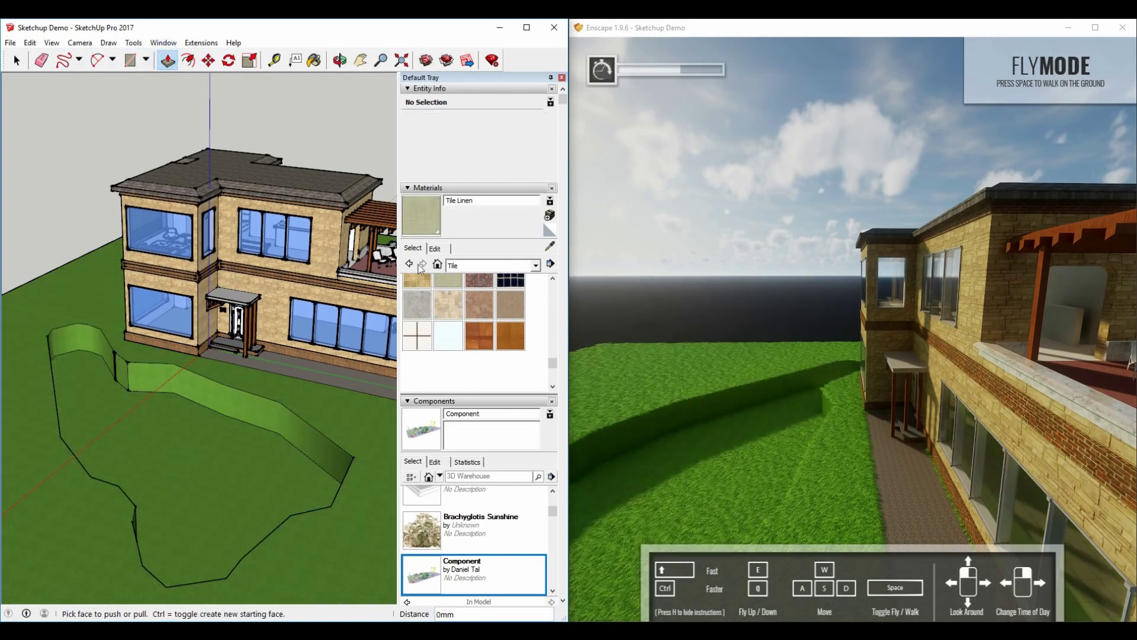
# Step: Paint the pit floor with Groundcover River Rock 4 inch from the Landscaping, Fencing and Vegetation materials
pyautogui.click(553, 401)
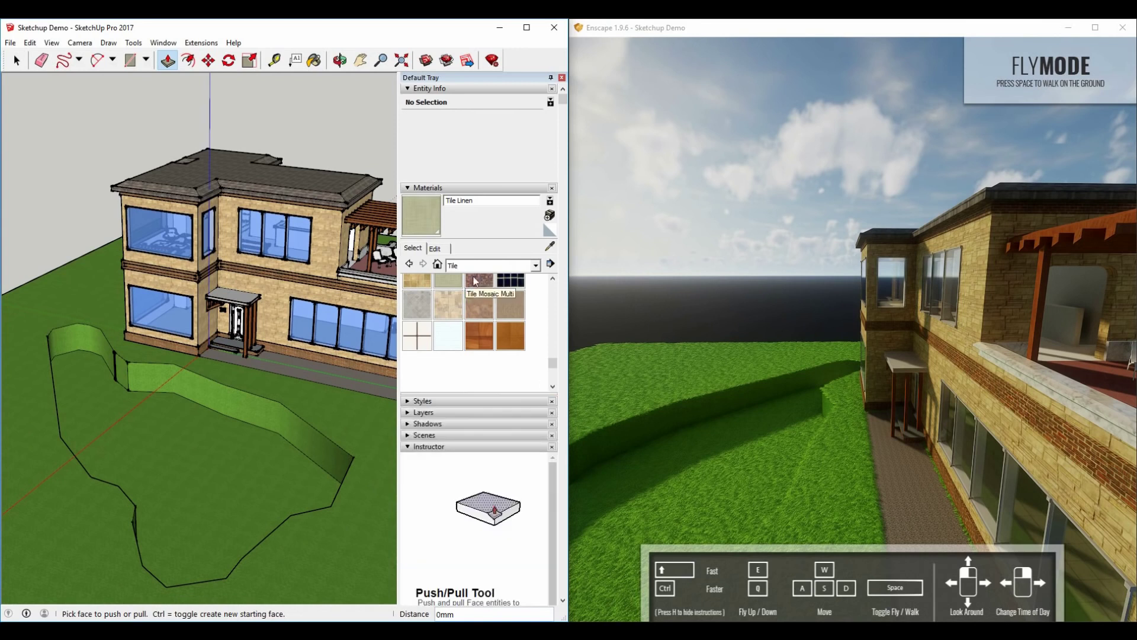
pyautogui.click(535, 265)
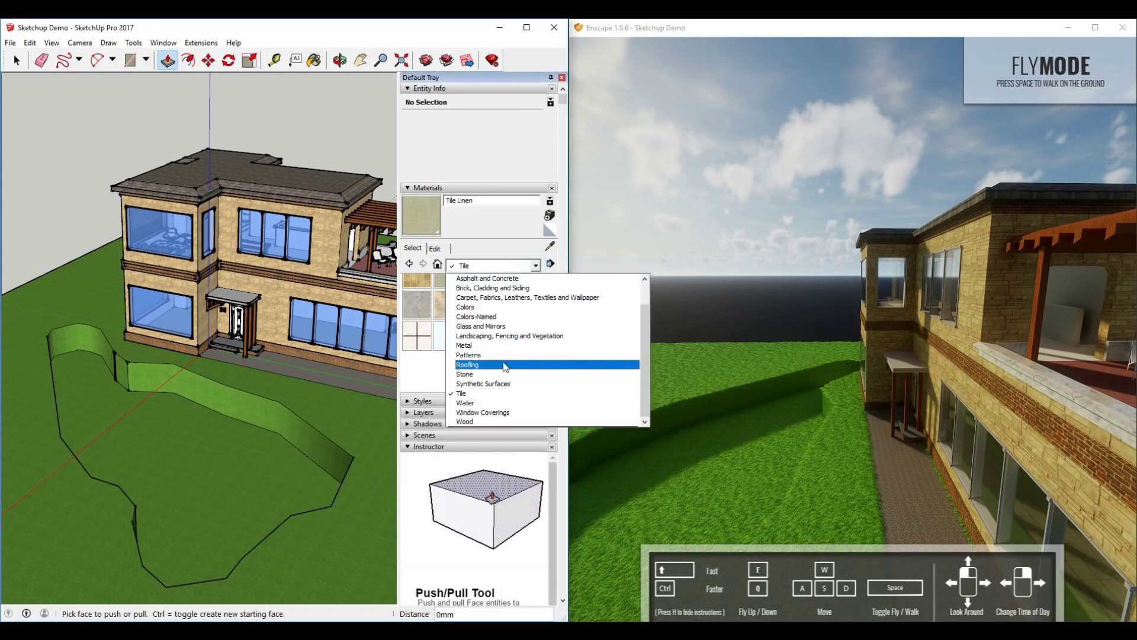
pyautogui.click(510, 336)
pyautogui.scroll(-3, 481, 316)
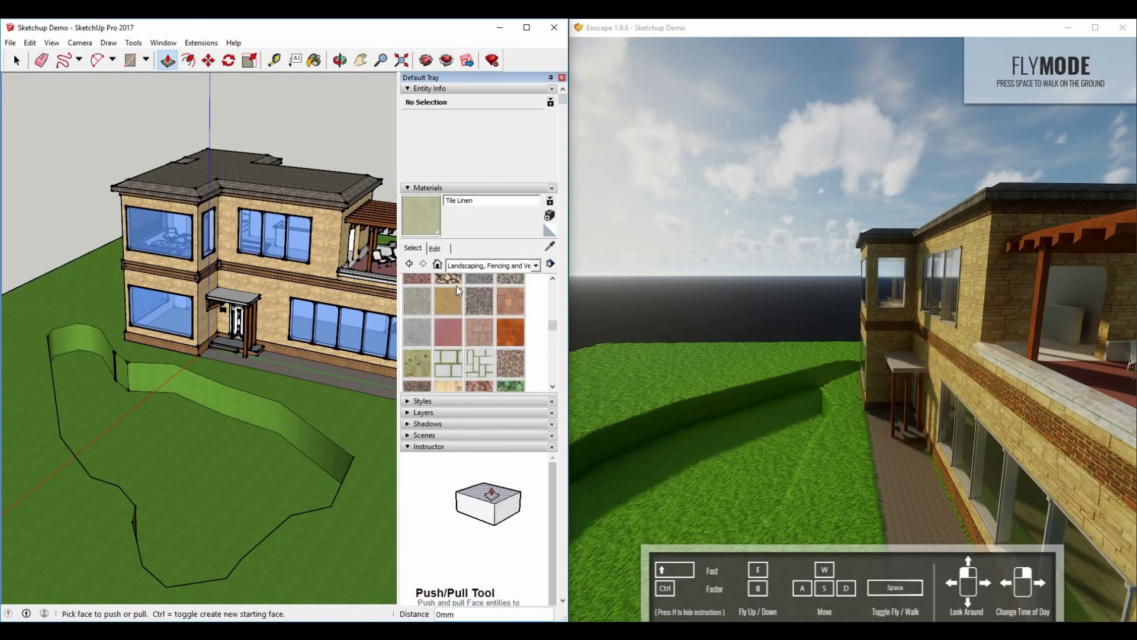
pyautogui.click(455, 282)
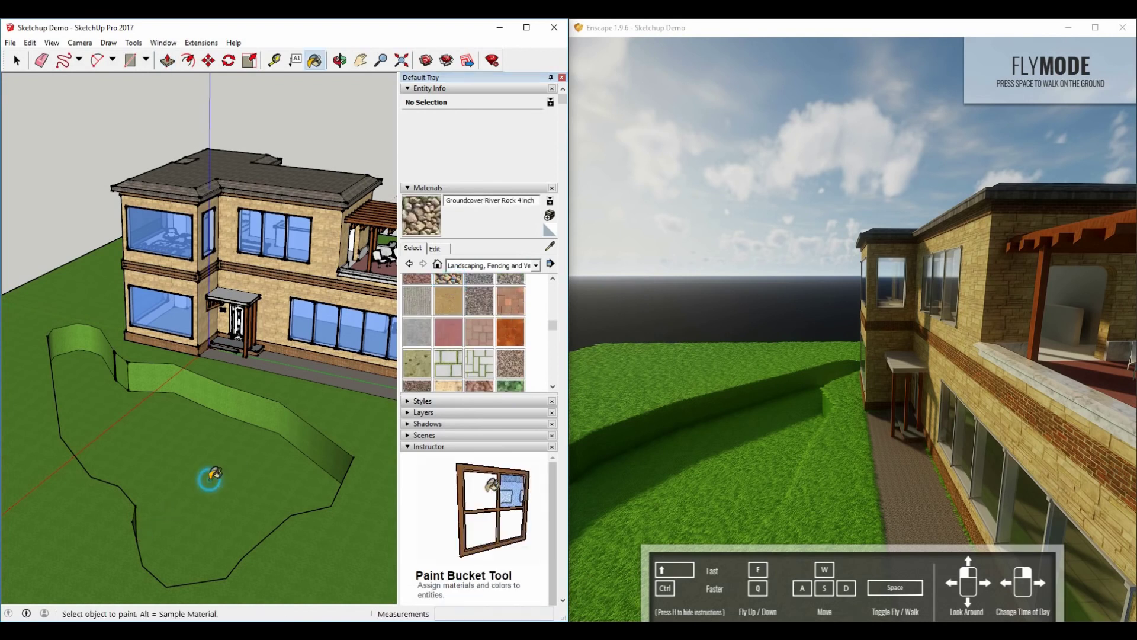
pyautogui.click(240, 473)
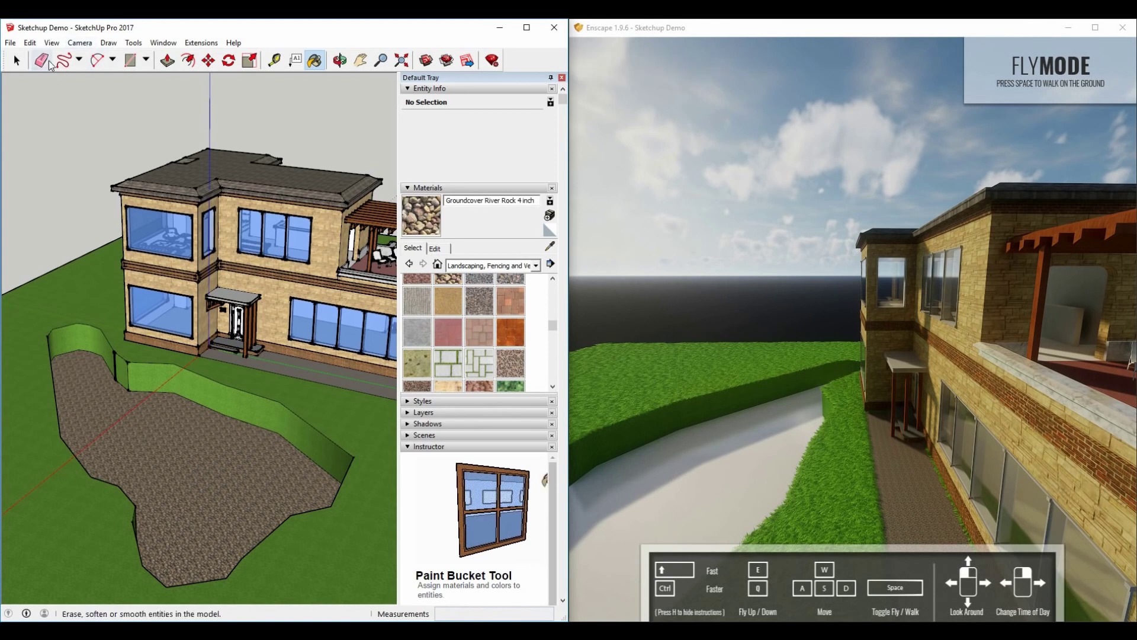
# Step: Trace a line of about 6089 mm along the pit's upper edge to close the opening with a face
pyautogui.click(80, 61)
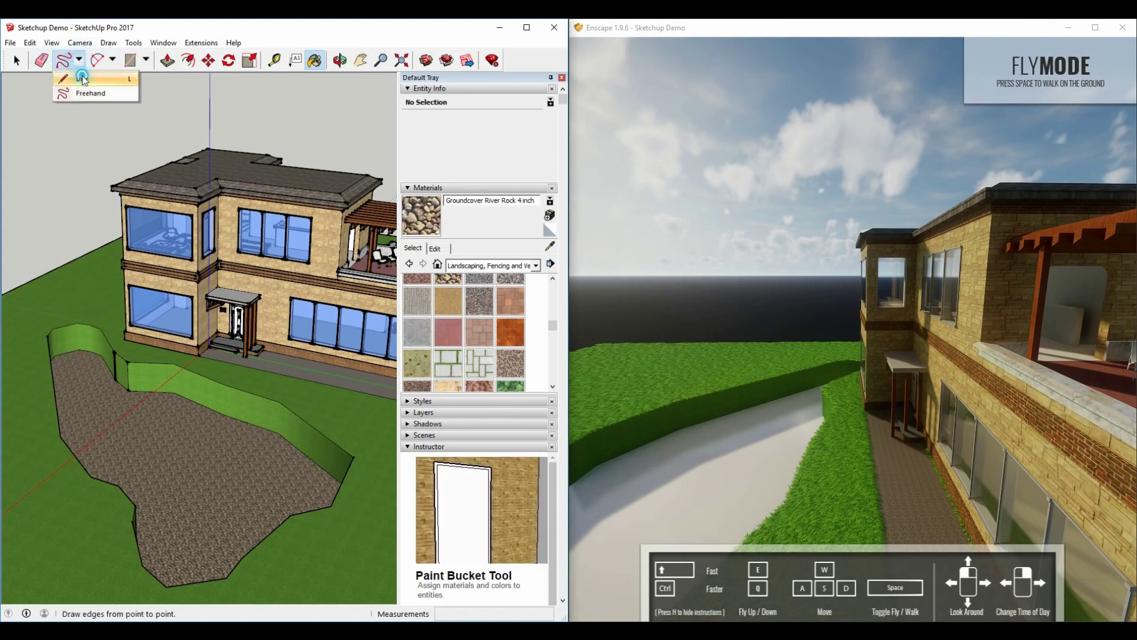
pyautogui.click(82, 78)
pyautogui.click(279, 403)
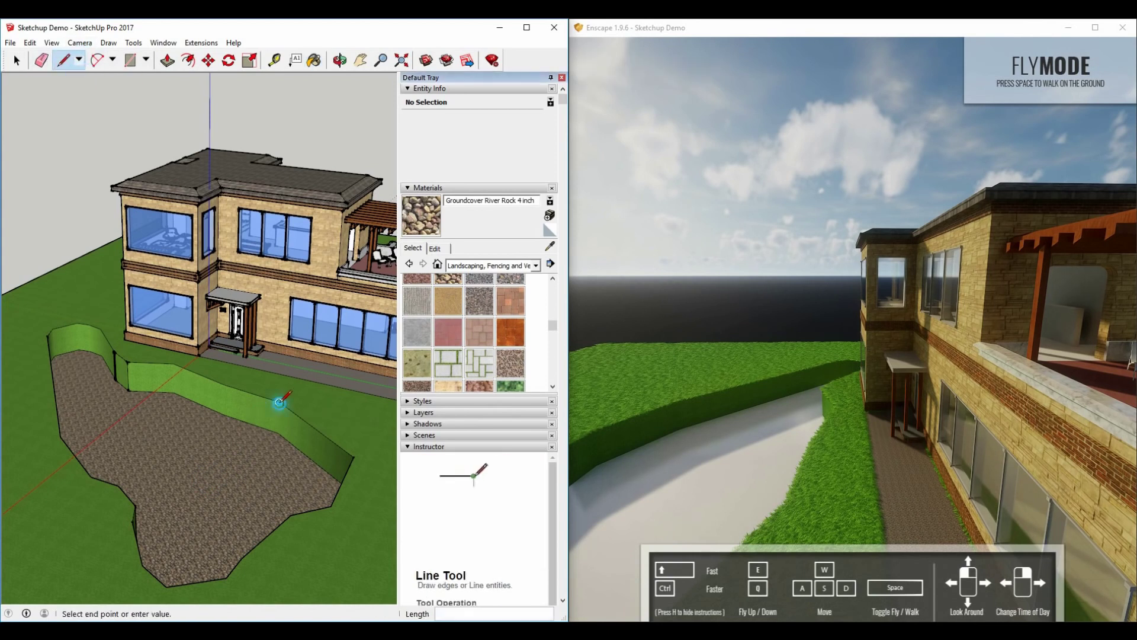
pyautogui.click(353, 457)
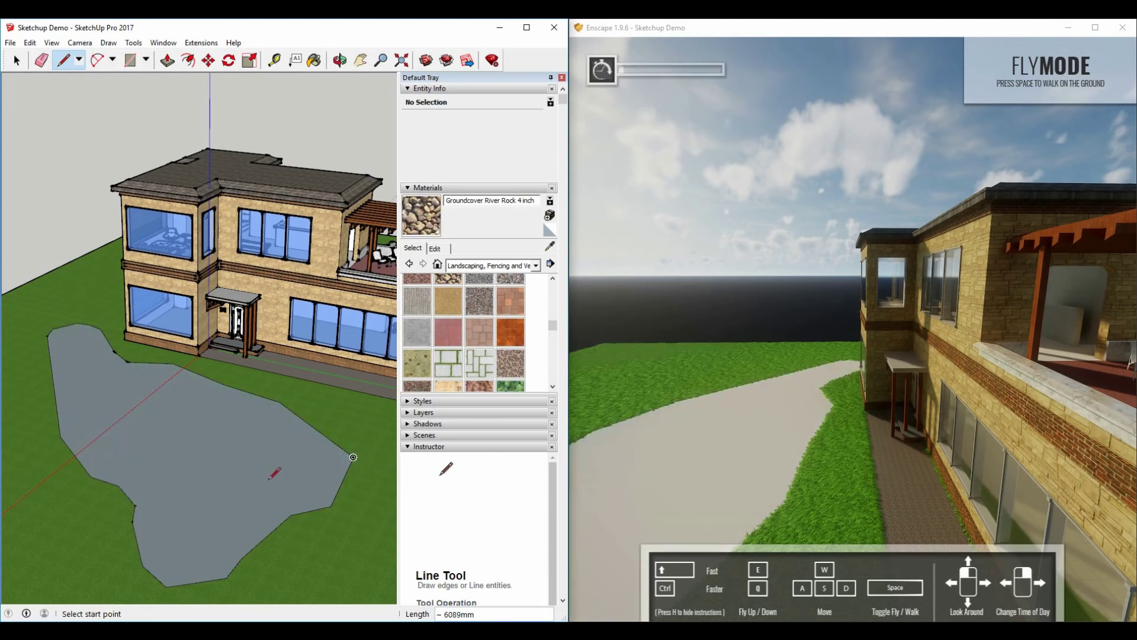
# Step: Paint the face over the pit with Water Deep from the Water materials
pyautogui.click(537, 266)
pyautogui.click(492, 402)
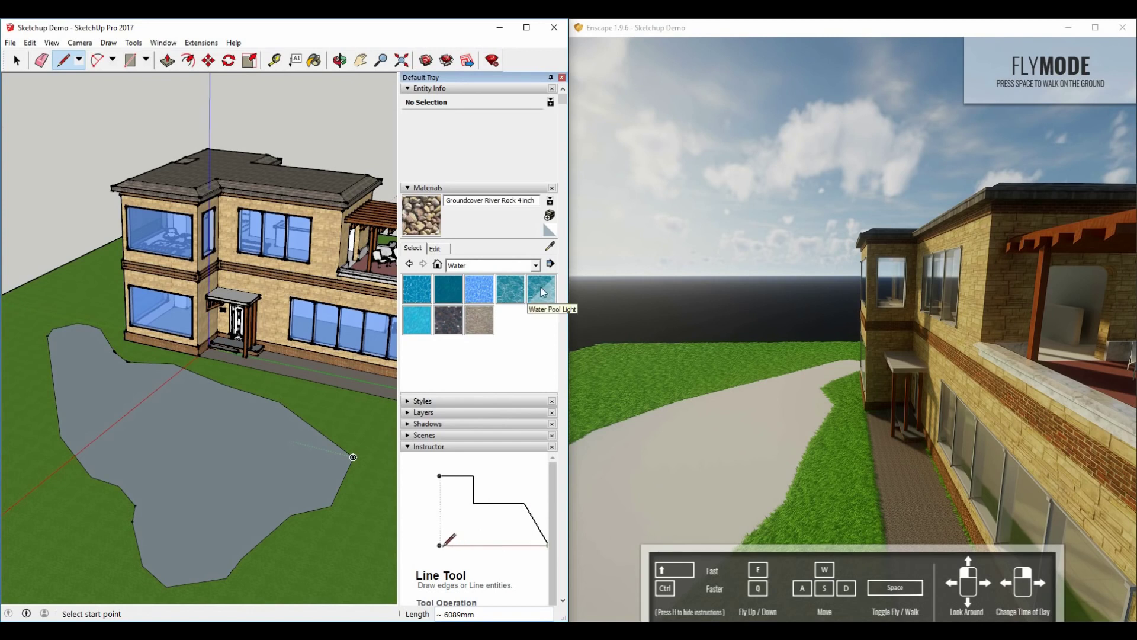
pyautogui.click(443, 290)
pyautogui.click(162, 427)
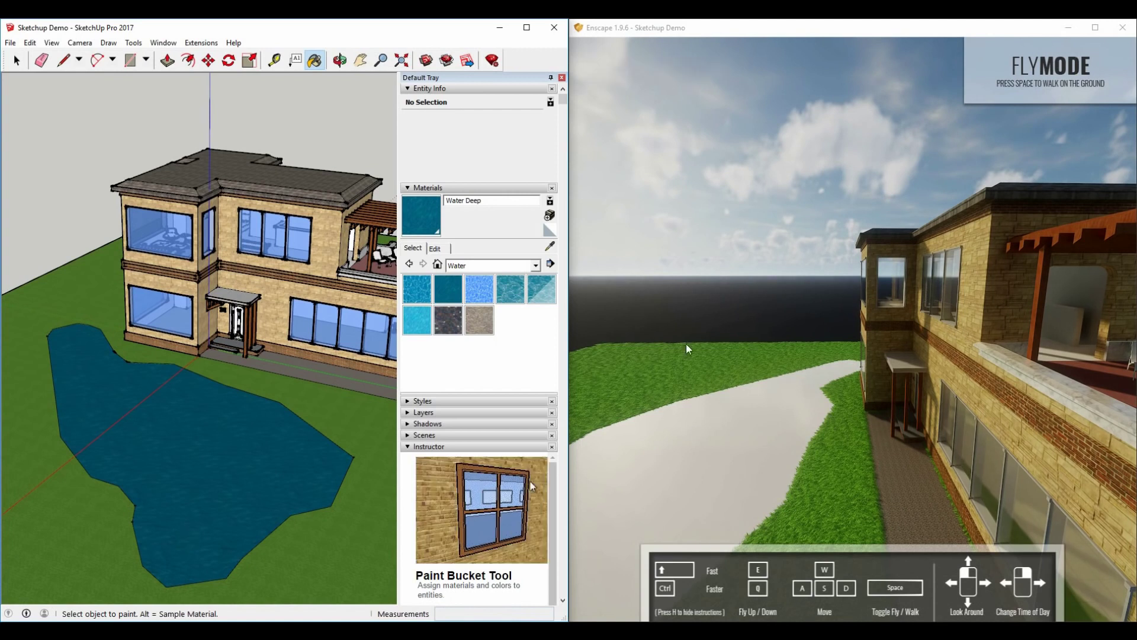
# Step: Maximize the Enscape view and inspect the pond in front of the house, changing from flying to walking
pyautogui.doubleClick(620, 28)
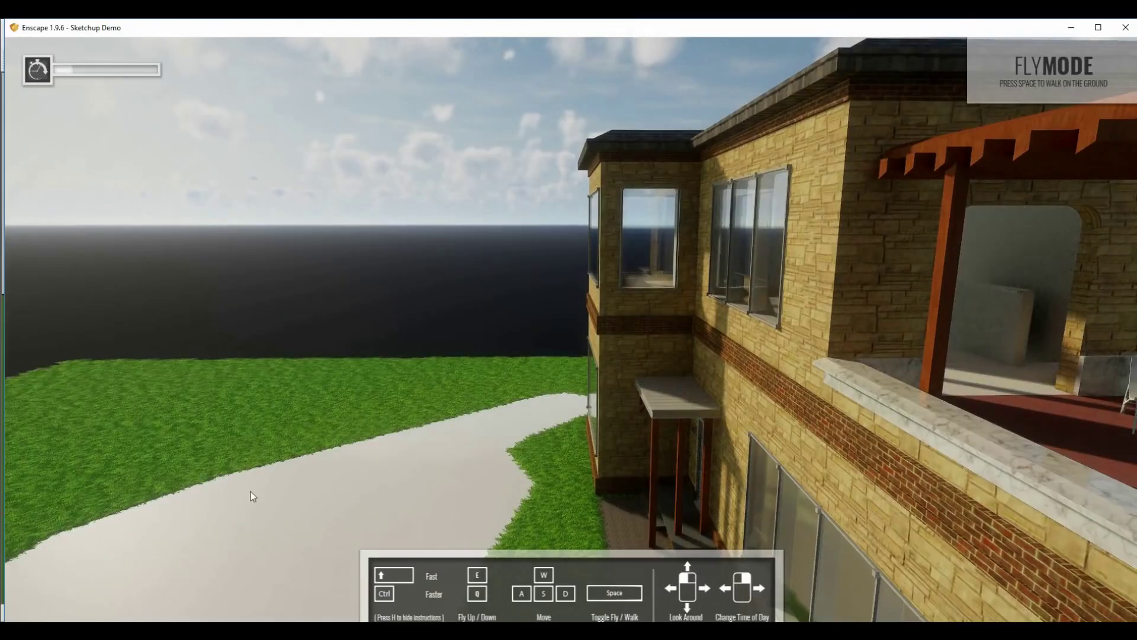
pyautogui.moveTo(271, 490); pyautogui.dragTo(618, 392)
pyautogui.press('s')
pyautogui.press('space')
pyautogui.press('w')
pyautogui.moveTo(366, 444); pyautogui.dragTo(394, 450)
# Step: Return to SketchUp and delete the Water Deep face covering the pit
pyautogui.hotkey('alt', 'Tab')
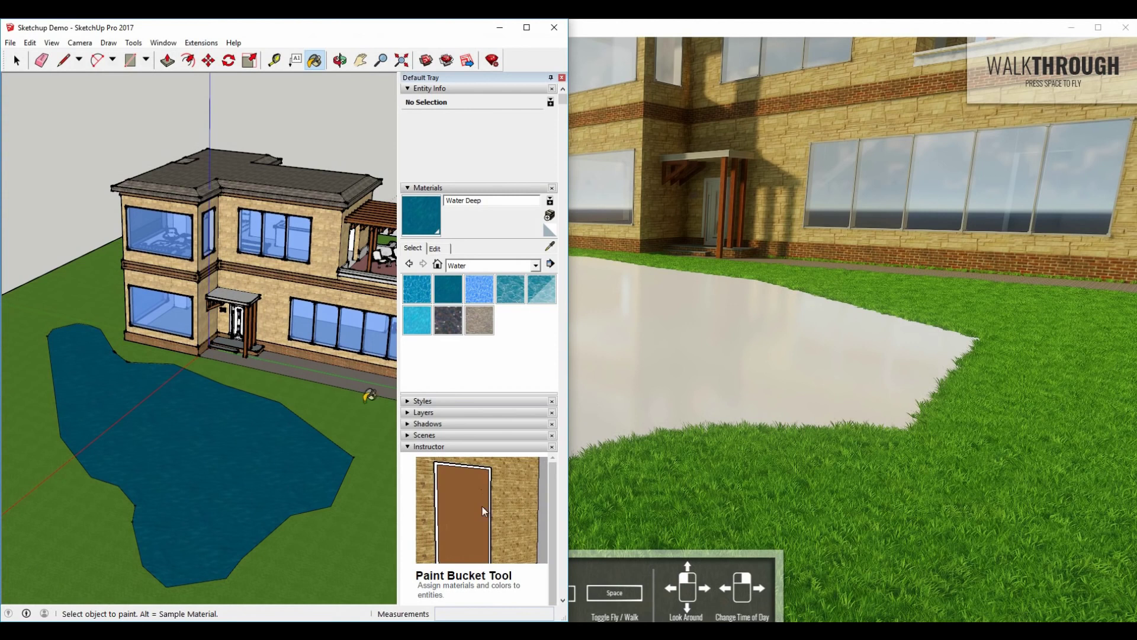
pyautogui.click(16, 59)
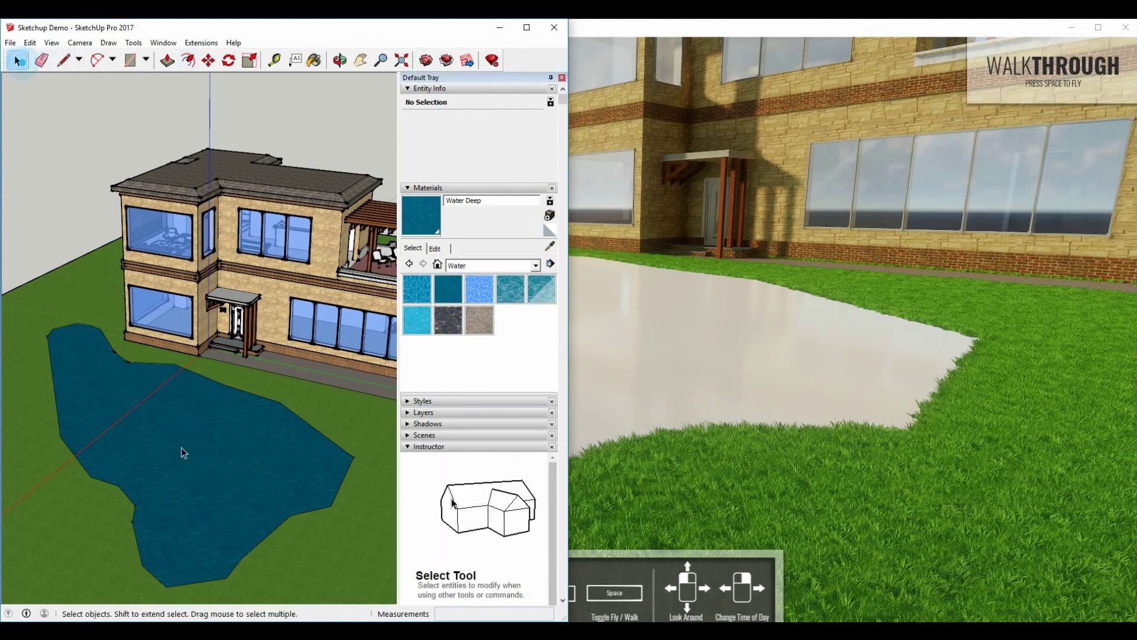
pyautogui.click(200, 454)
pyautogui.press('Delete')
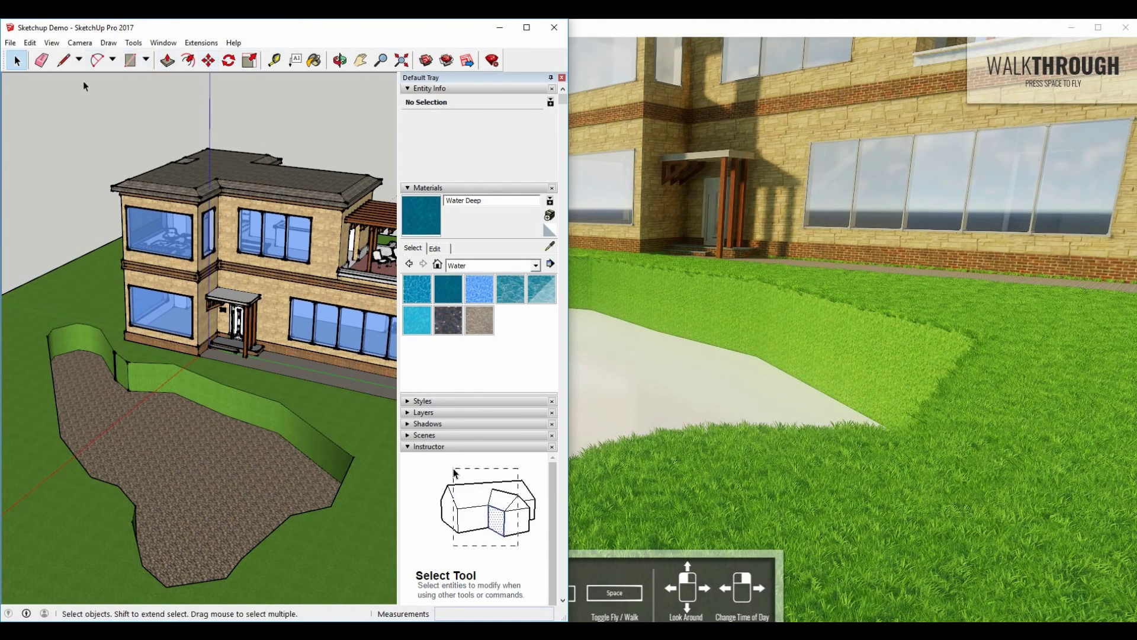
# Step: Retrace the roughly 6089 mm segment of the pit's upper edge to form the surface face, and paint it Water Deep
pyautogui.click(61, 60)
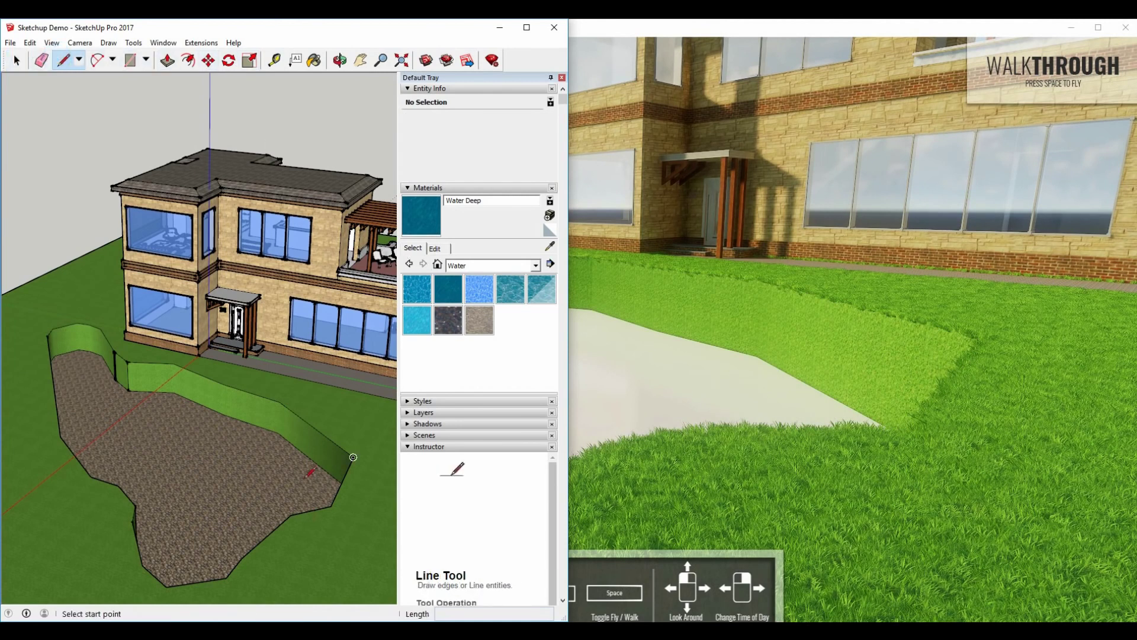
pyautogui.click(278, 403)
pyautogui.click(354, 457)
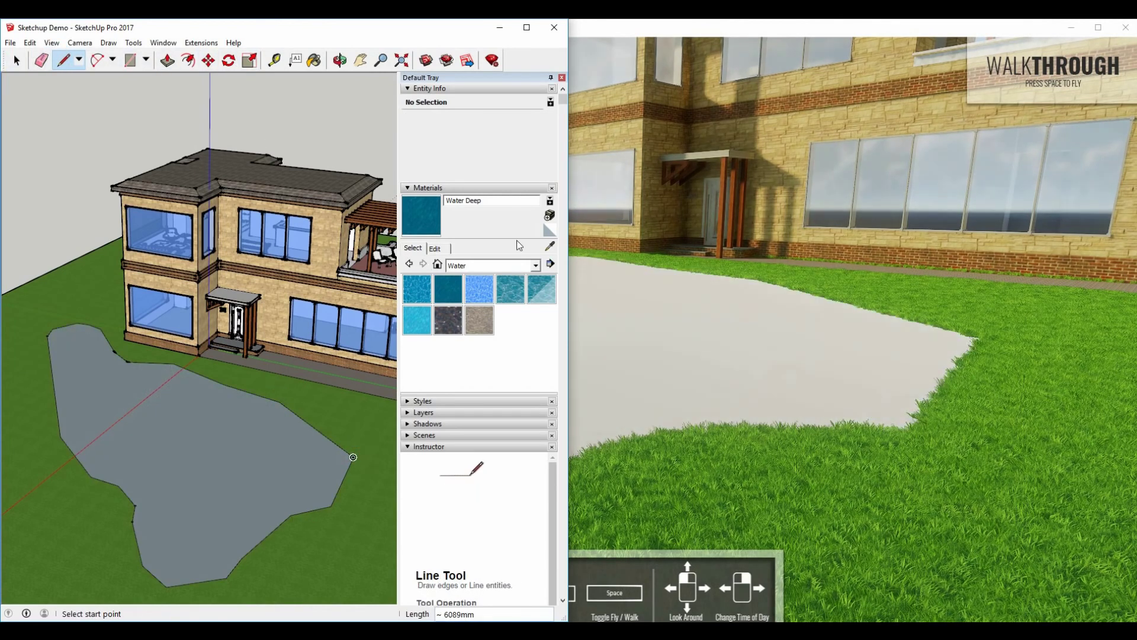
pyautogui.click(454, 304)
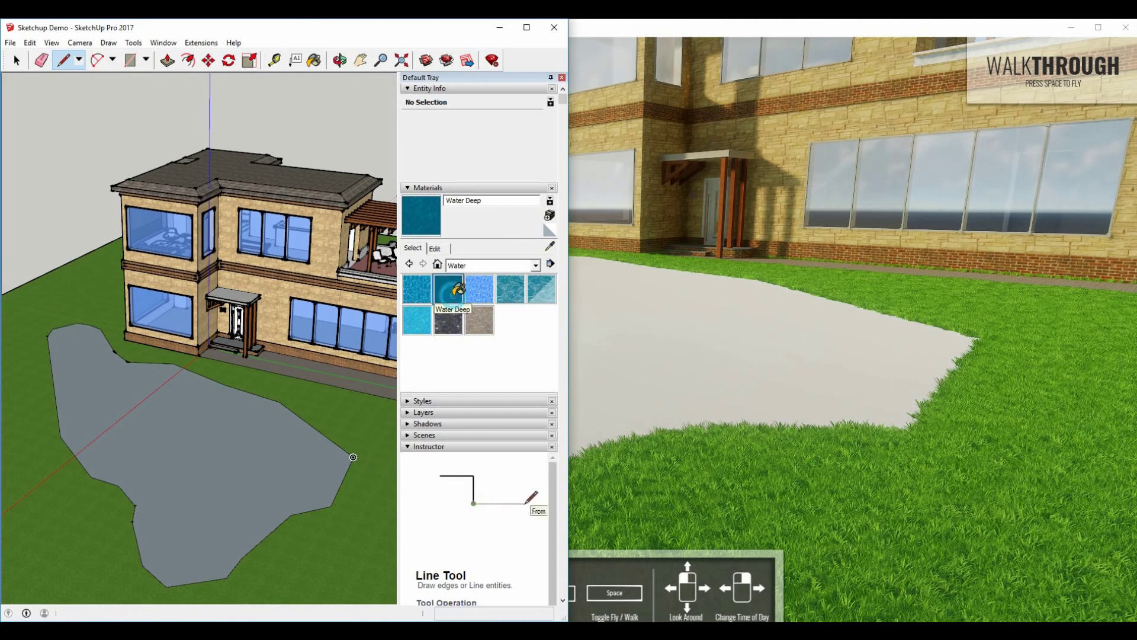
pyautogui.click(214, 438)
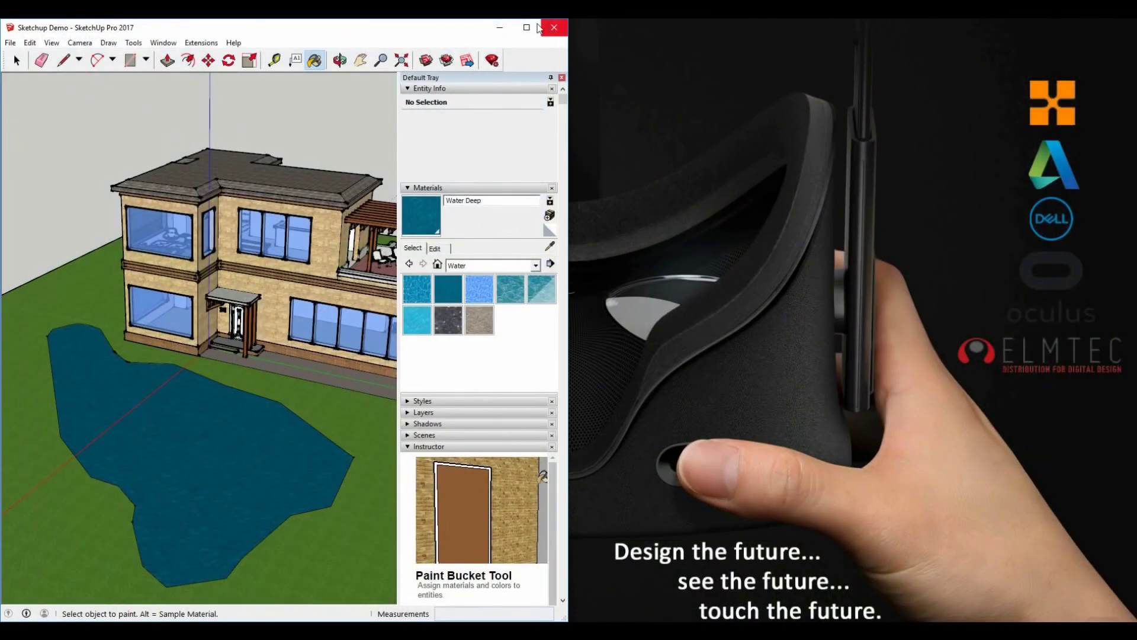
# Step: Maximize SketchUp and restart the Enscape rendering of the model
pyautogui.click(537, 27)
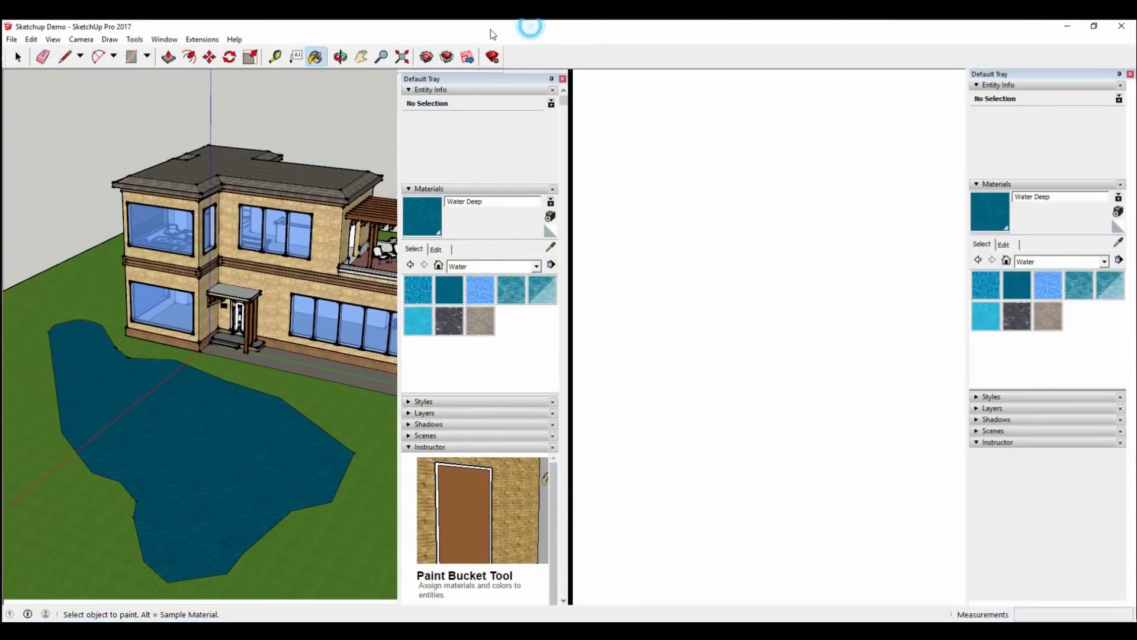
pyautogui.click(200, 38)
pyautogui.moveTo(210, 59)
pyautogui.click(296, 51)
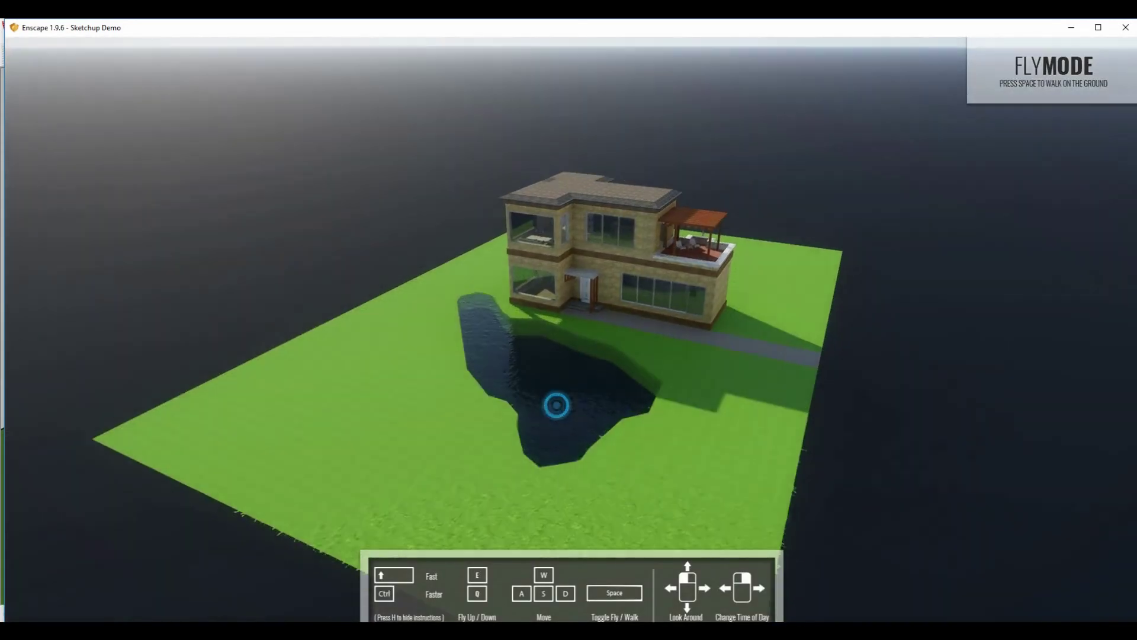
# Step: Fly down to the pond, switch to walking and examine the water surface from its grassy edge
pyautogui.doubleClick(556, 405)
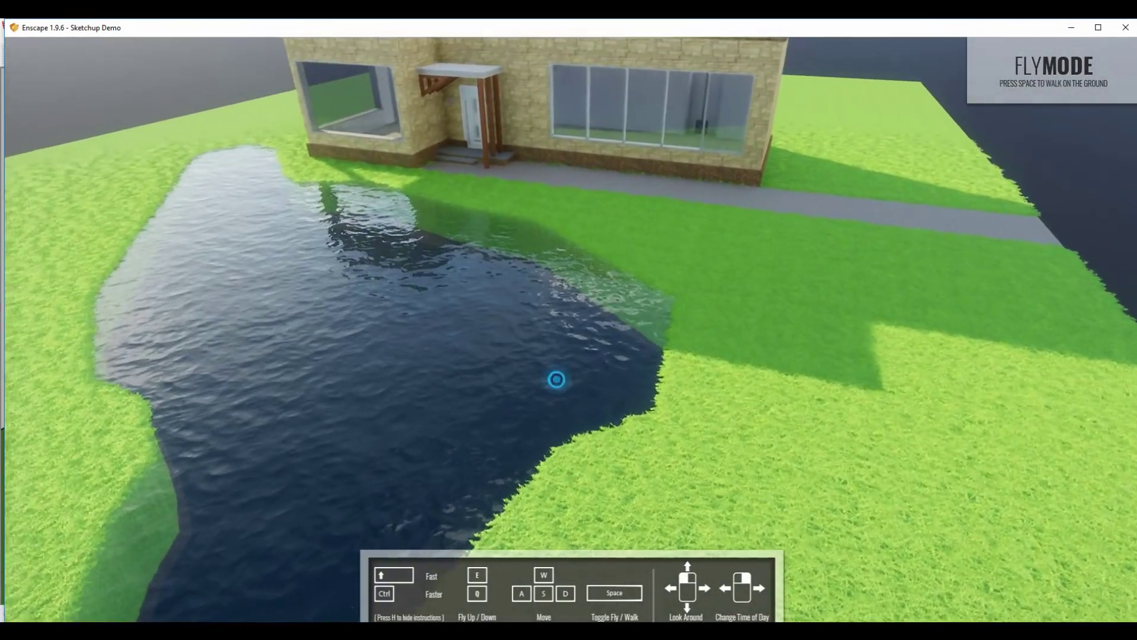
pyautogui.moveTo(557, 379); pyautogui.dragTo(438, 379, button='middle')
pyautogui.press('space')
pyautogui.press('w')
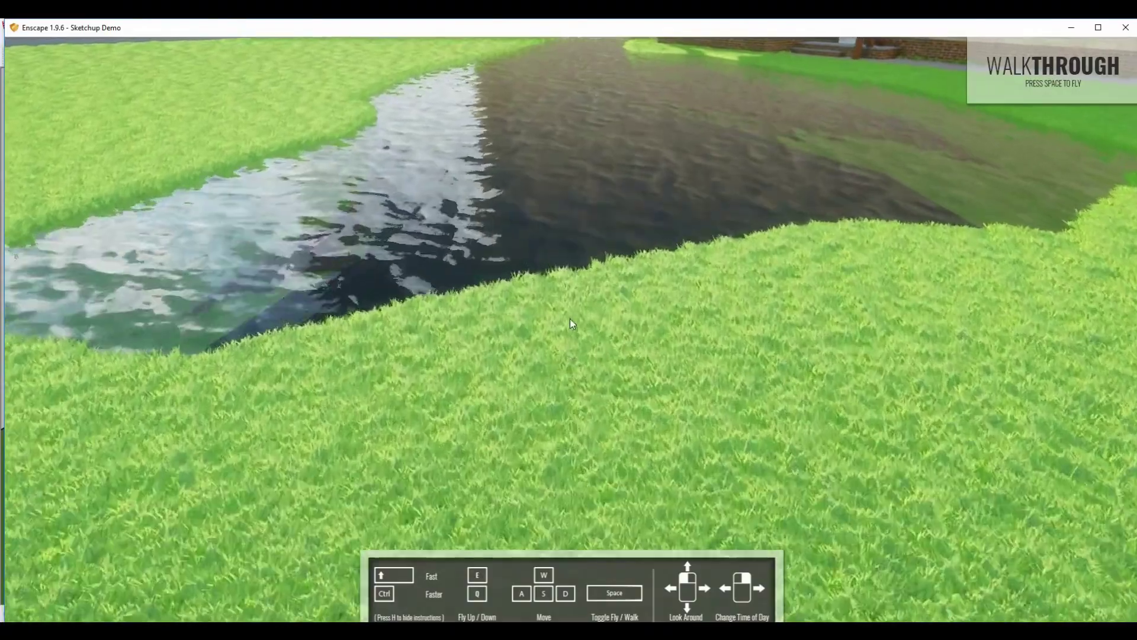
# Step: Walk along the pond's grassy edge to examine the water reflections, and back away to view the pond together with the house
pyautogui.press('w')
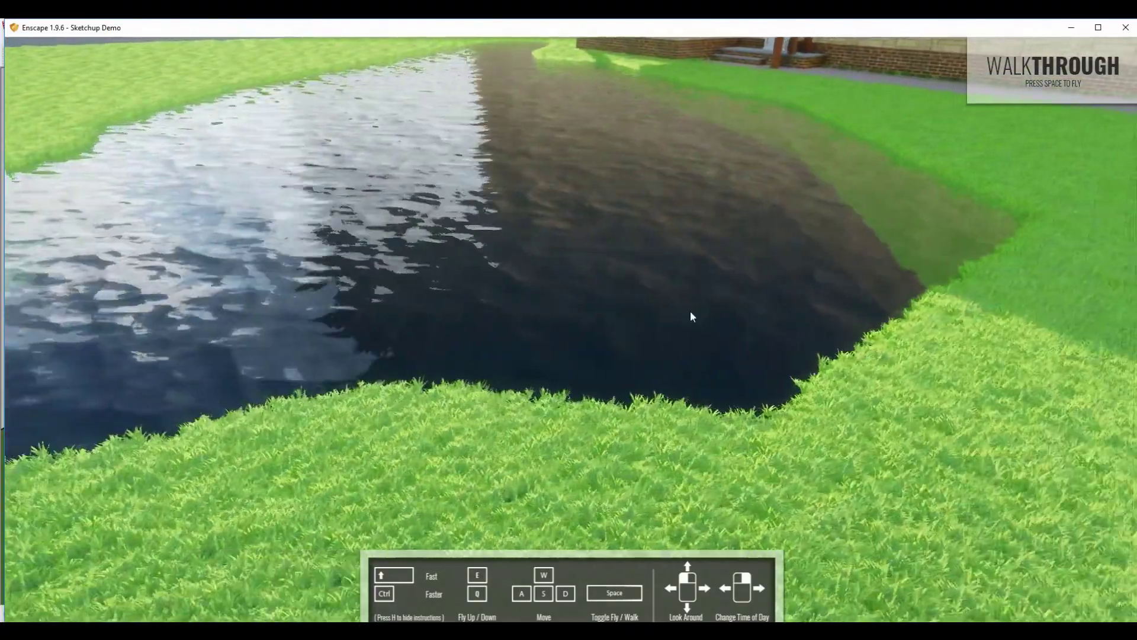
pyautogui.press('w')
pyautogui.press('d')
pyautogui.moveTo(705, 300); pyautogui.dragTo(782, 163)
pyautogui.press('w')
pyautogui.press('d')
pyautogui.press('s')
pyautogui.press('a')
pyautogui.press('s')
pyautogui.press('a')
pyautogui.moveTo(664, 337); pyautogui.dragTo(699, 303)
pyautogui.scroll(-2, 698, 304)
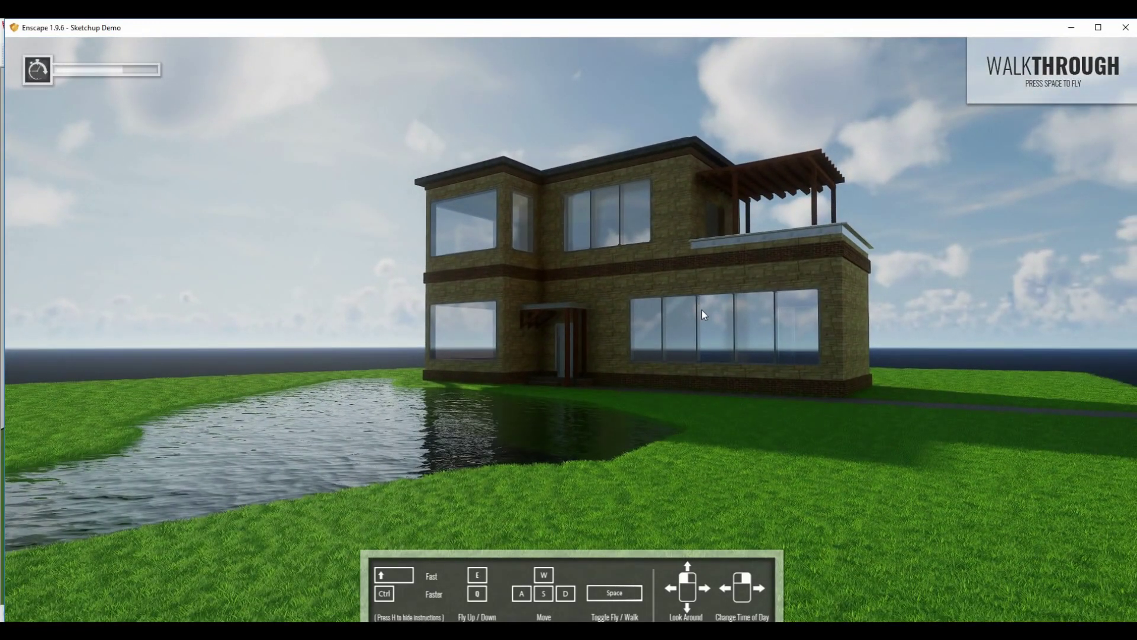
# Step: Switch to SketchUp, open the Enscape settings and minimize SketchUp so the settings sit over the live rendering
pyautogui.hotkey('alt', 'Tab')
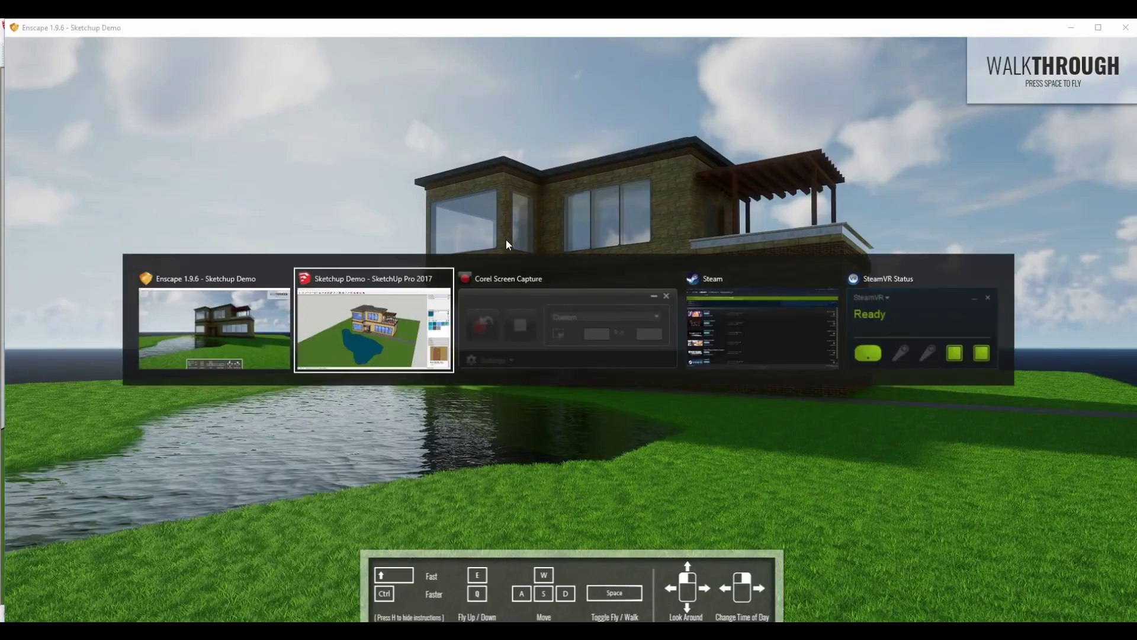
pyautogui.click(202, 38)
pyautogui.moveTo(215, 52)
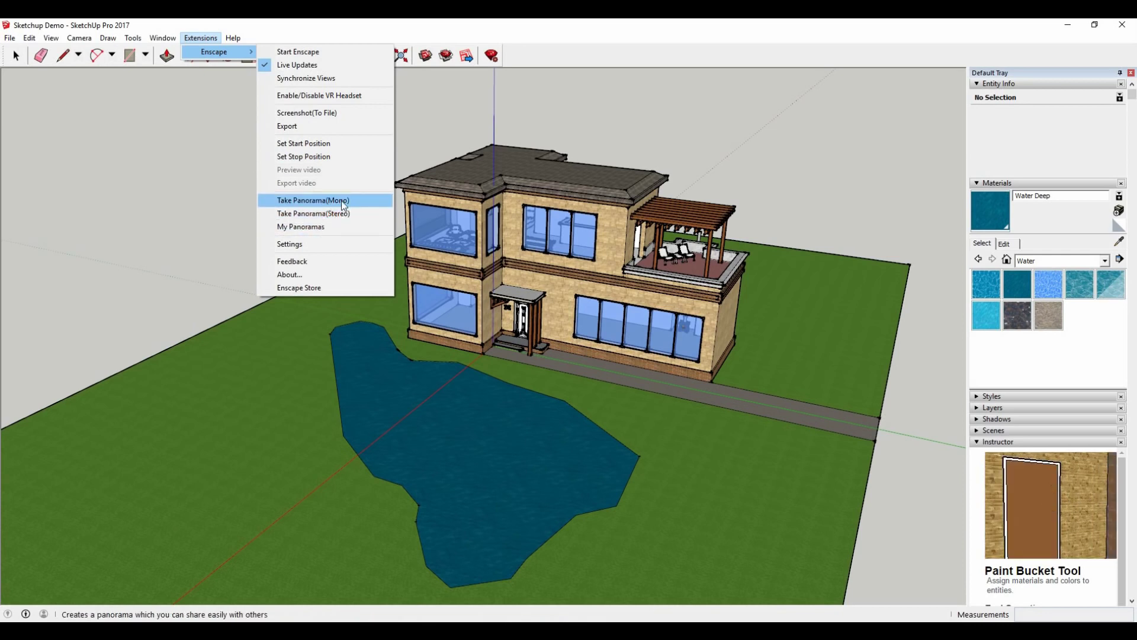
pyautogui.click(309, 248)
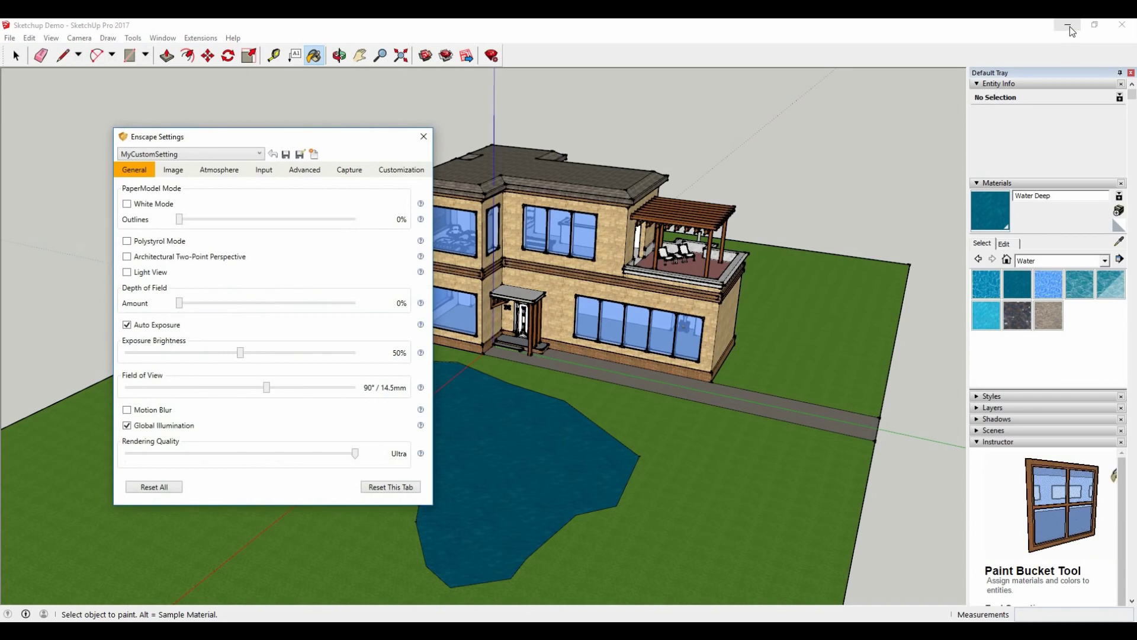
pyautogui.click(1069, 26)
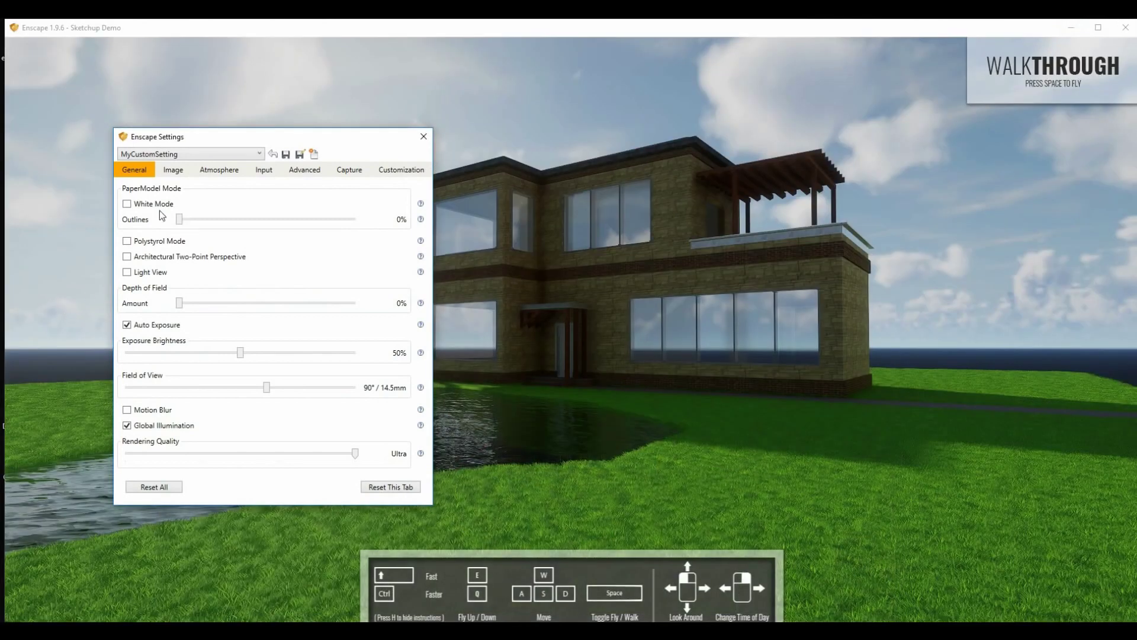
# Step: Try White Mode and Polystyrol Mode on the rendering, turning each one off again
pyautogui.click(155, 205)
pyautogui.moveTo(179, 220)
pyautogui.mouseDown()
pyautogui.moveTo(305, 221)
pyautogui.moveTo(179, 220)
pyautogui.mouseUp()
pyautogui.click(126, 204)
pyautogui.click(155, 242)
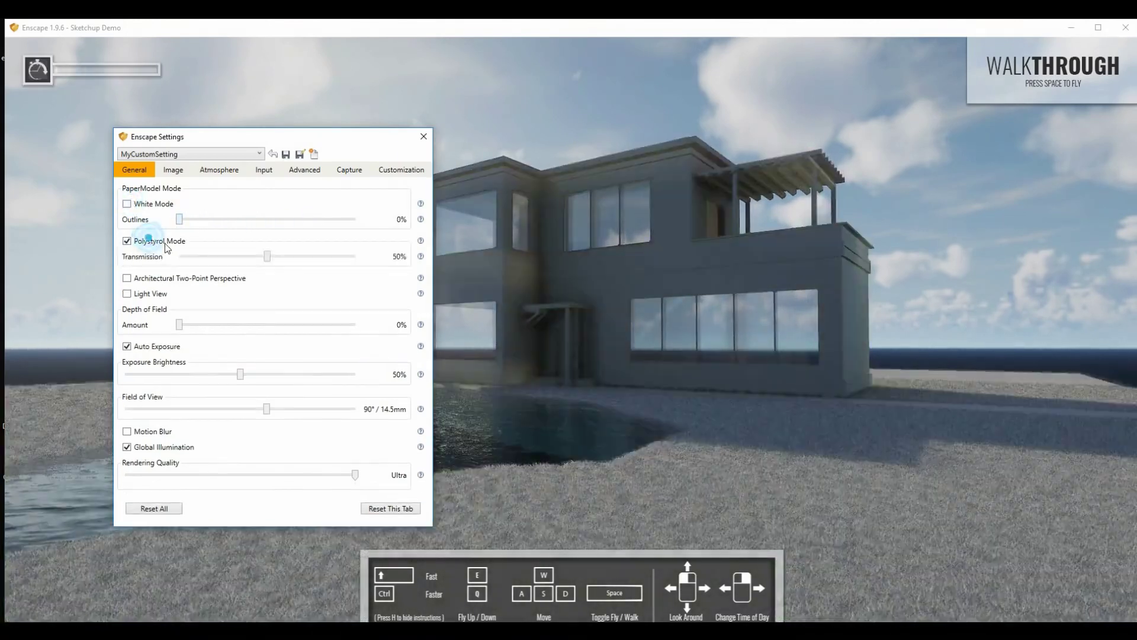
pyautogui.click(164, 241)
# Step: Enable Architectural Two-Point Perspective and set the depth of field amount to 5%
pyautogui.click(166, 257)
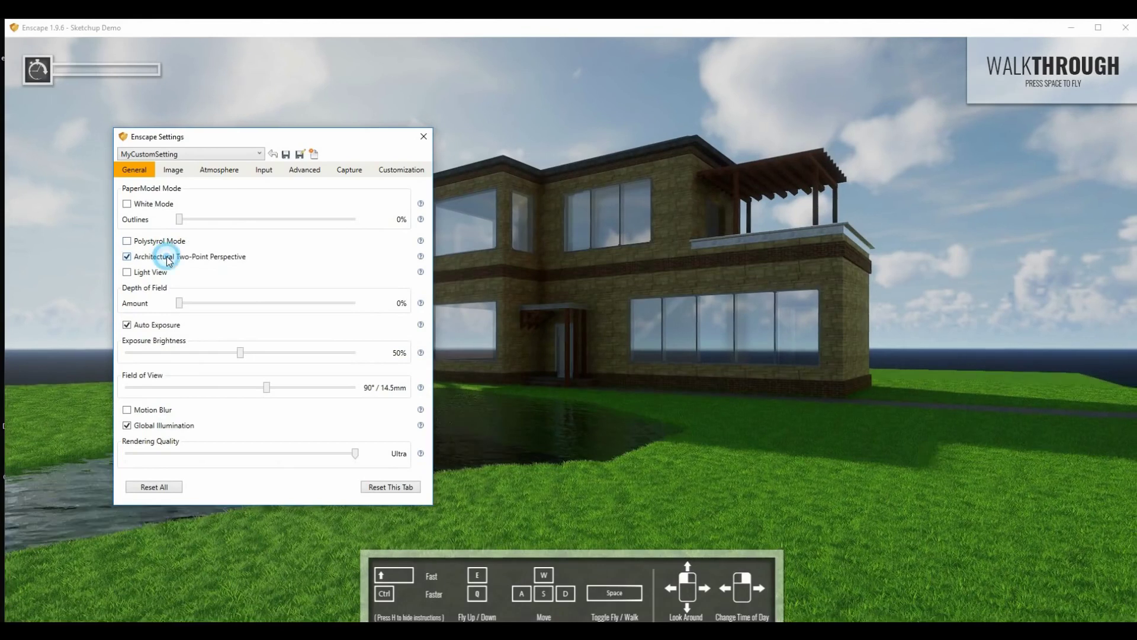
pyautogui.click(168, 259)
pyautogui.click(169, 261)
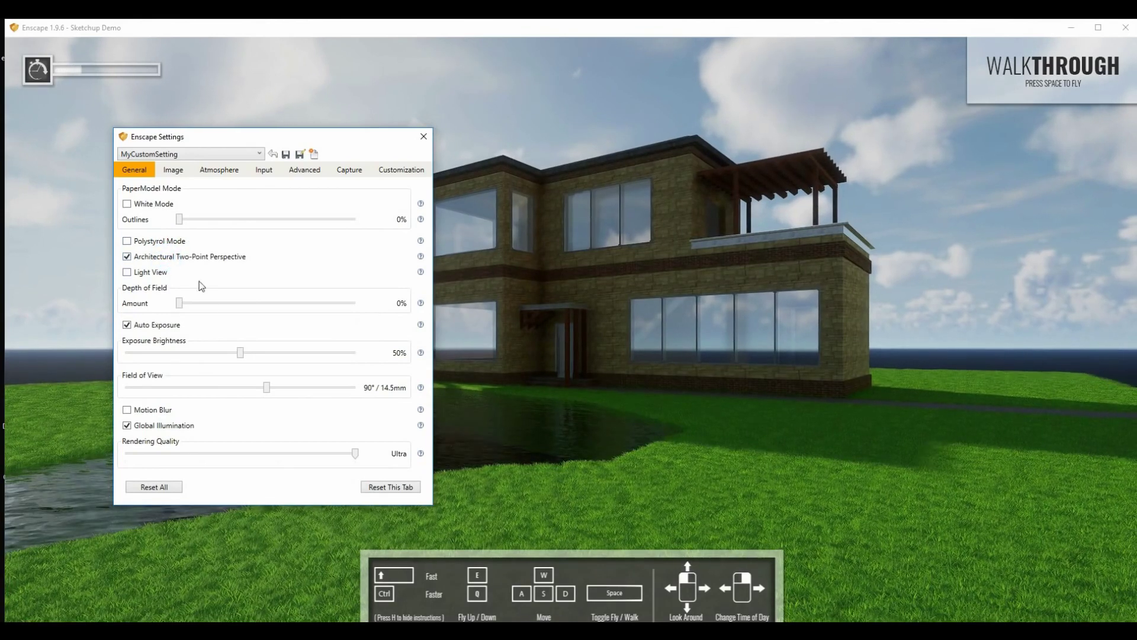
pyautogui.moveTo(180, 304); pyautogui.dragTo(191, 307)
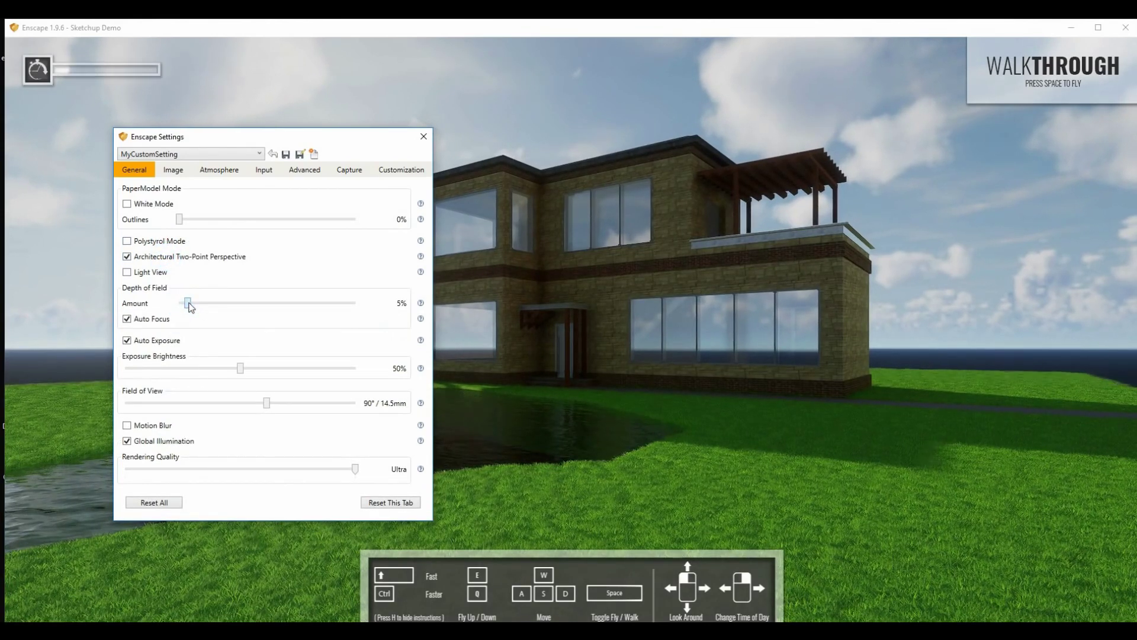
# Step: Set the exposure brightness to 55% with Auto Exposure on, and the field of view to 81° / 17.9mm
pyautogui.click(171, 341)
pyautogui.moveTo(240, 368); pyautogui.dragTo(210, 365)
pyautogui.click(169, 342)
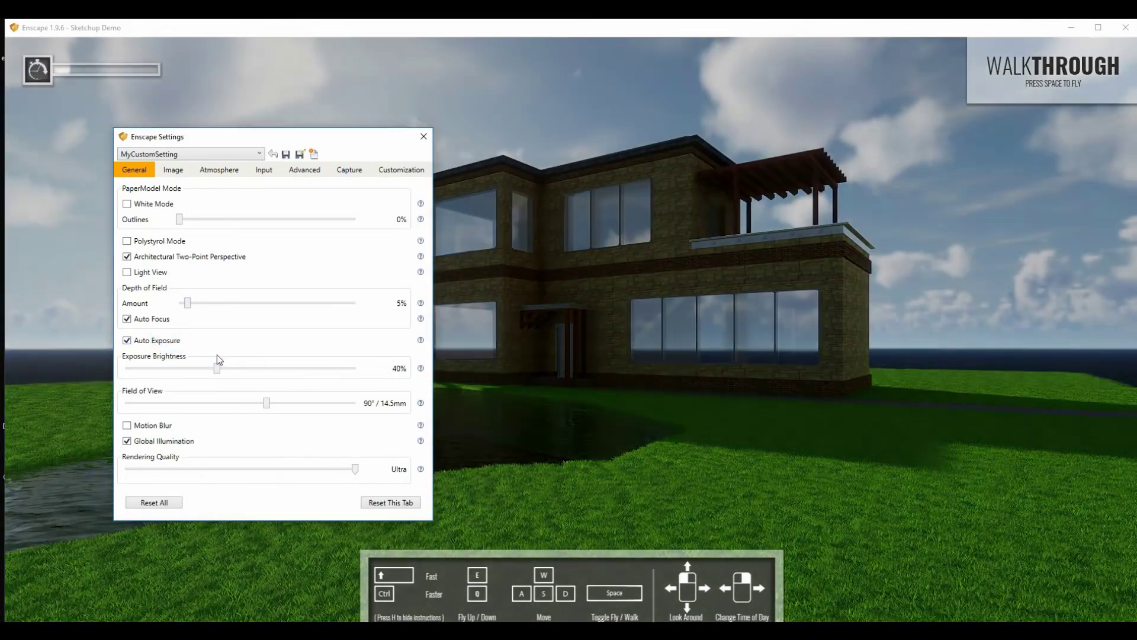
pyautogui.moveTo(216, 370); pyautogui.dragTo(252, 410)
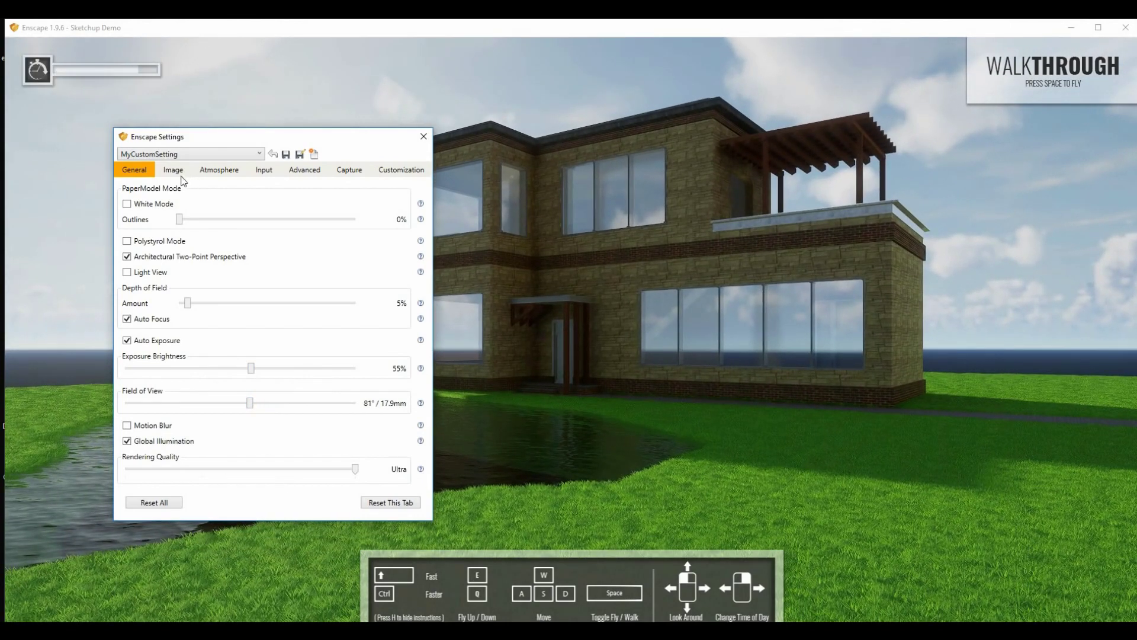
# Step: Set the fog atmosphere to 50% and the cloud density to 4%, and close the Enscape settings
pyautogui.click(209, 172)
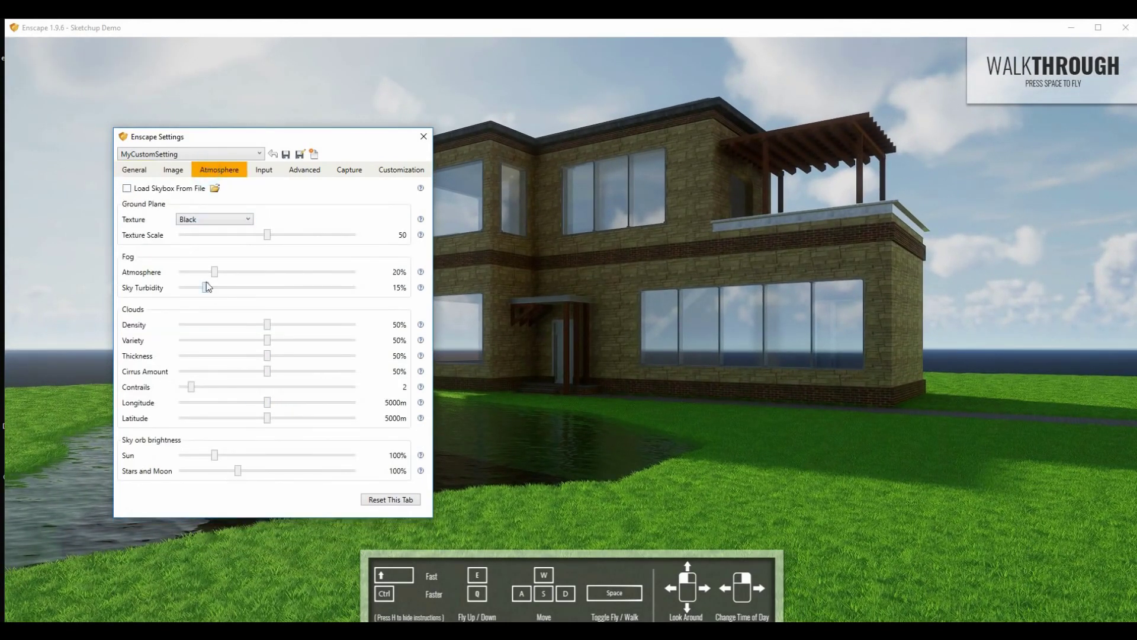
pyautogui.moveTo(216, 273); pyautogui.dragTo(269, 280)
pyautogui.moveTo(267, 324); pyautogui.dragTo(300, 323)
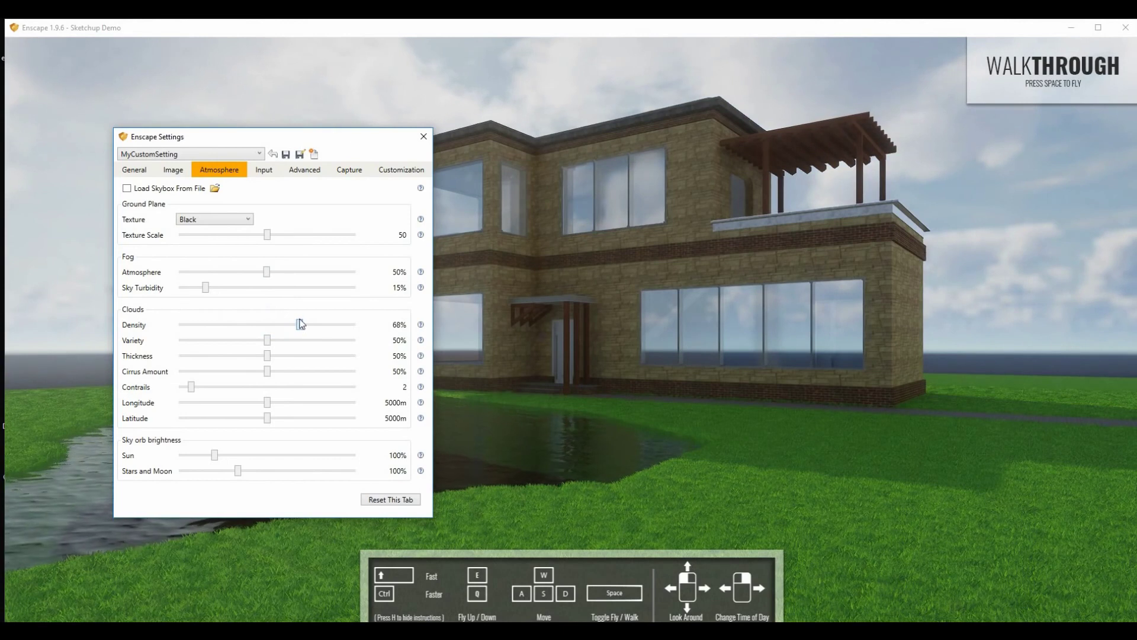
pyautogui.moveTo(315, 325); pyautogui.dragTo(211, 326)
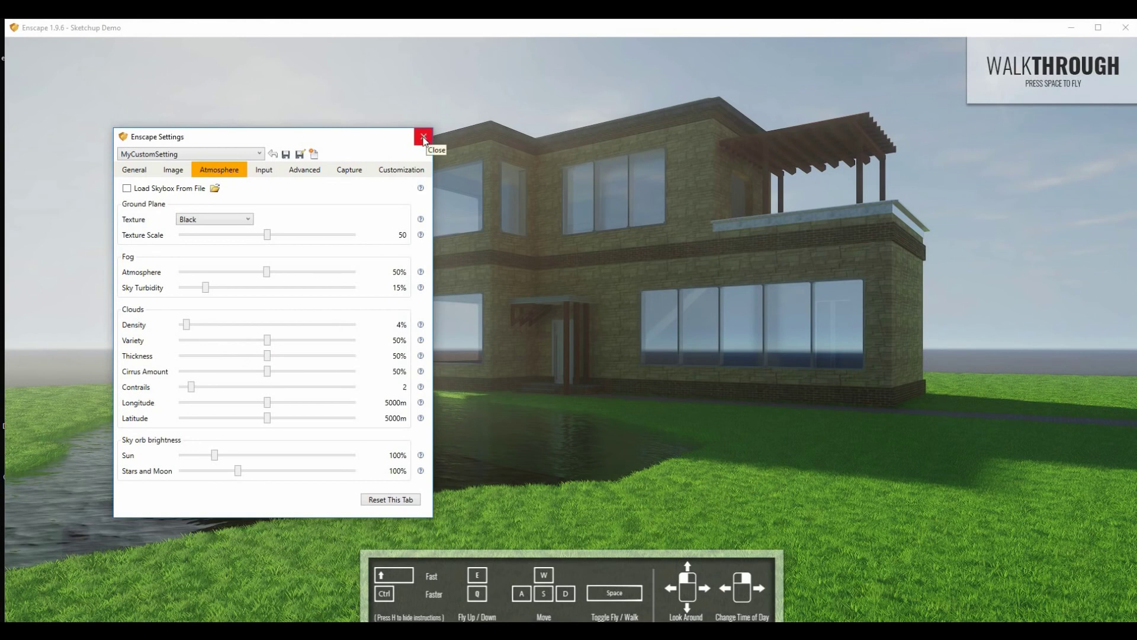
pyautogui.click(423, 137)
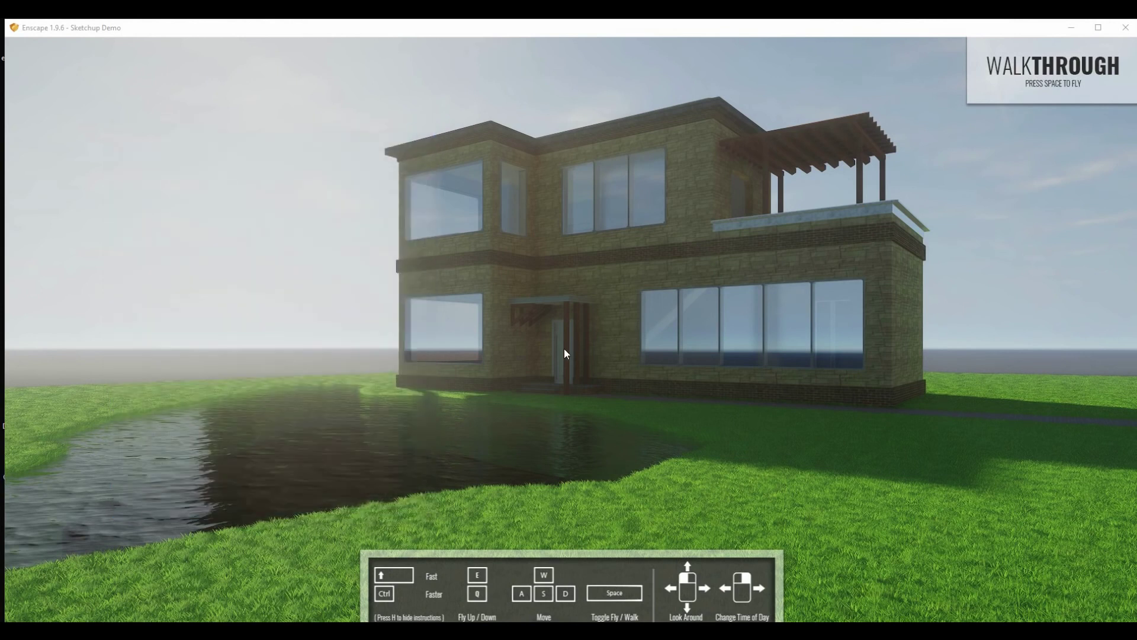
# Step: Enable the VR headset for Enscape from SketchUp and bring the Enscape rendering window to the front
pyautogui.hotkey('alt', 'Tab')
pyautogui.click(234, 322)
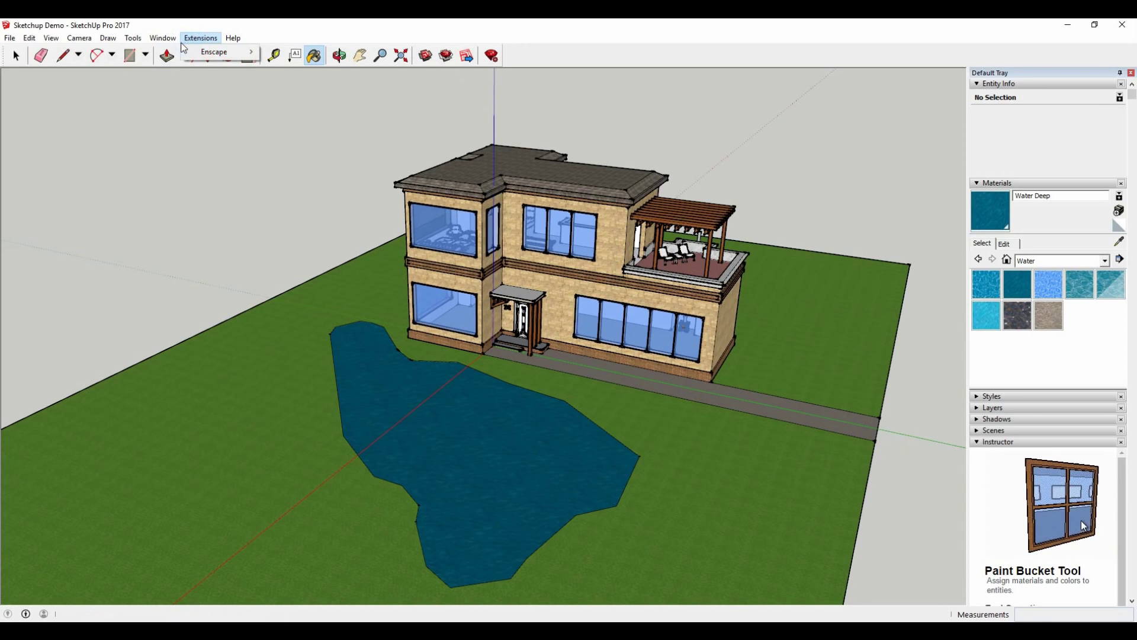
pyautogui.click(206, 51)
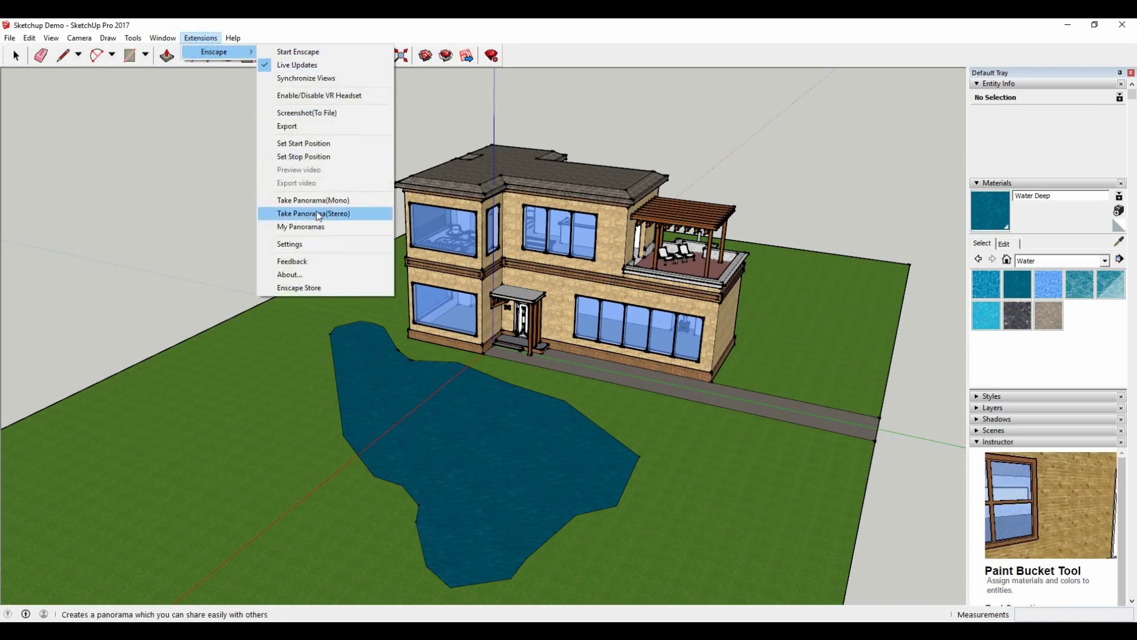
pyautogui.click(328, 96)
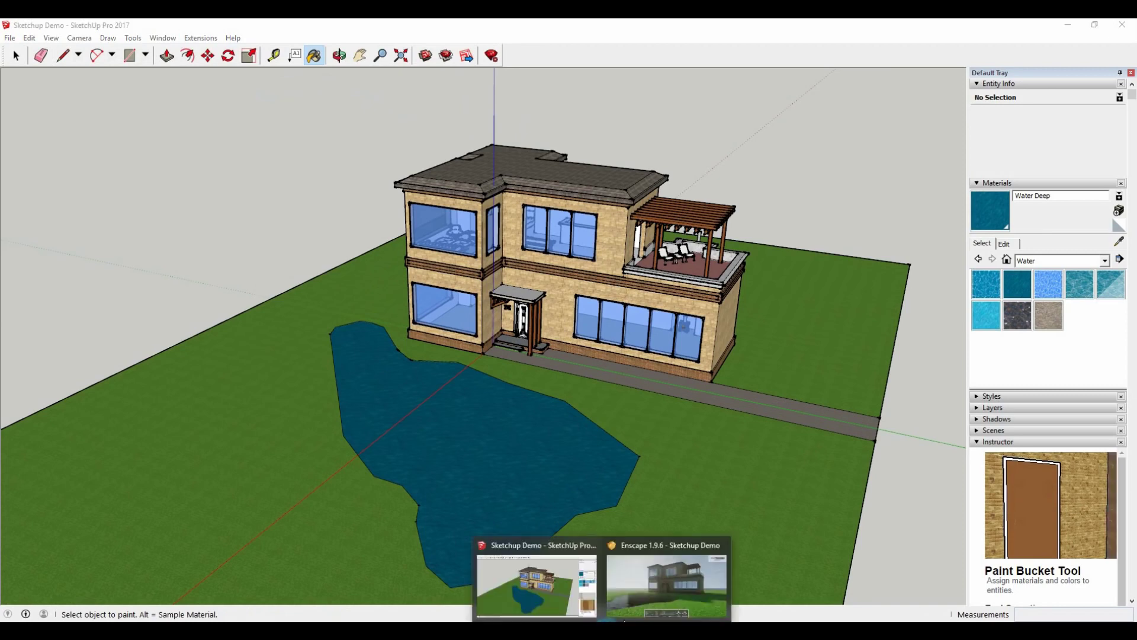
pyautogui.click(657, 595)
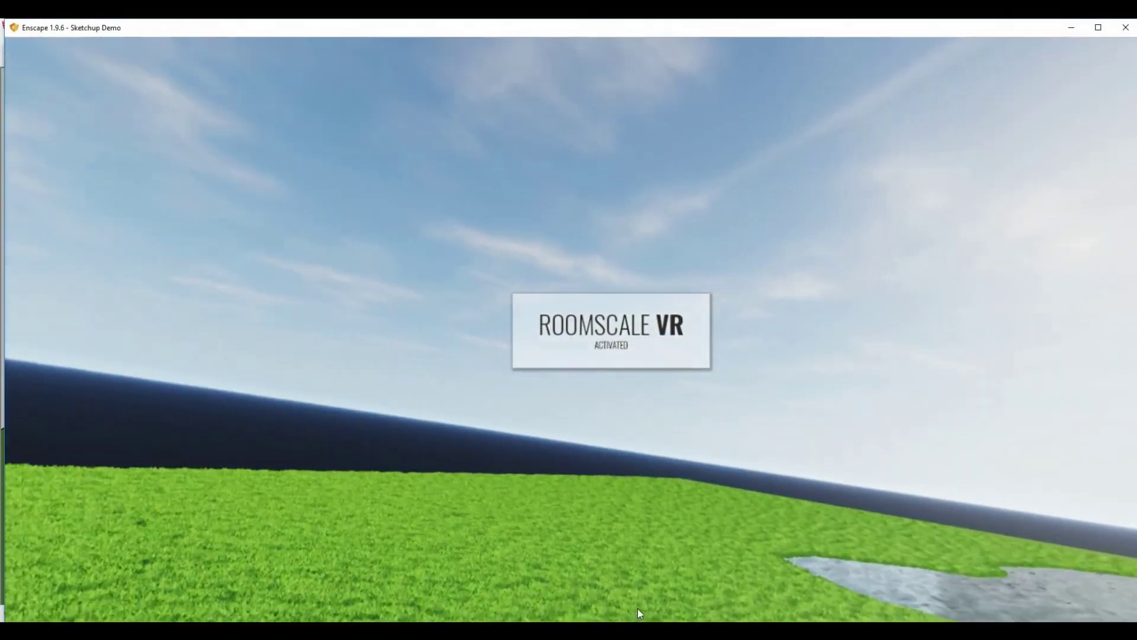